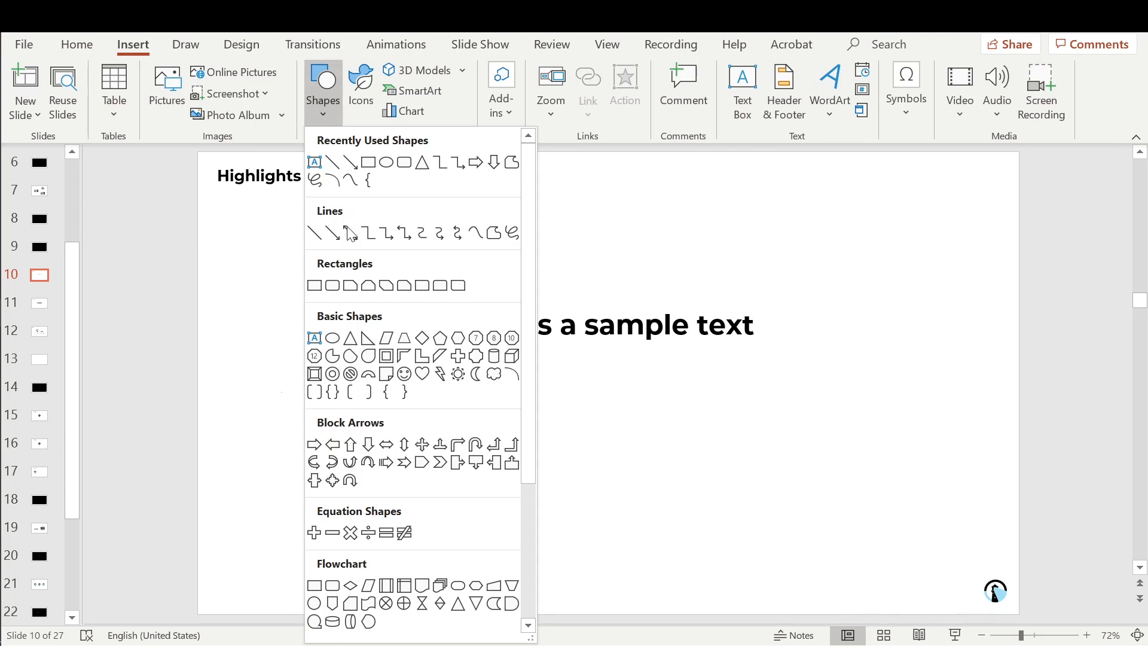
# Step: Draw a rectangle just below the sample text and fill it with Standard Colors yellow
pyautogui.click(314, 286)
pyautogui.moveTo(463, 407)
pyautogui.mouseDown()
pyautogui.moveTo(582, 463)
pyautogui.moveTo(569, 456)
pyautogui.mouseUp()
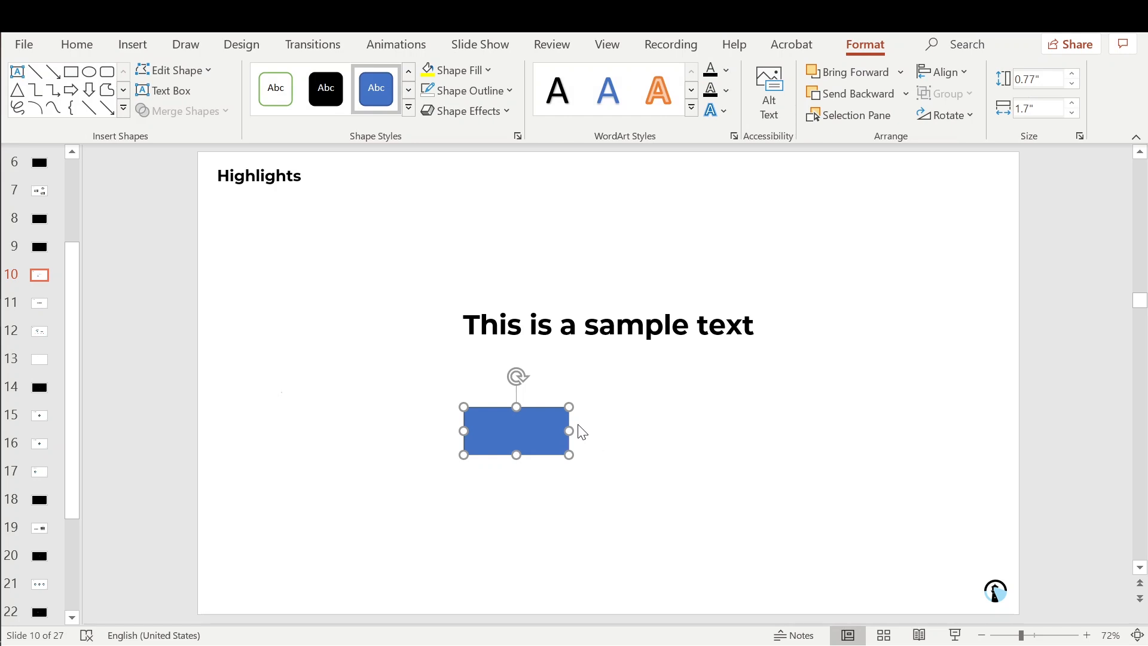
pyautogui.click(472, 69)
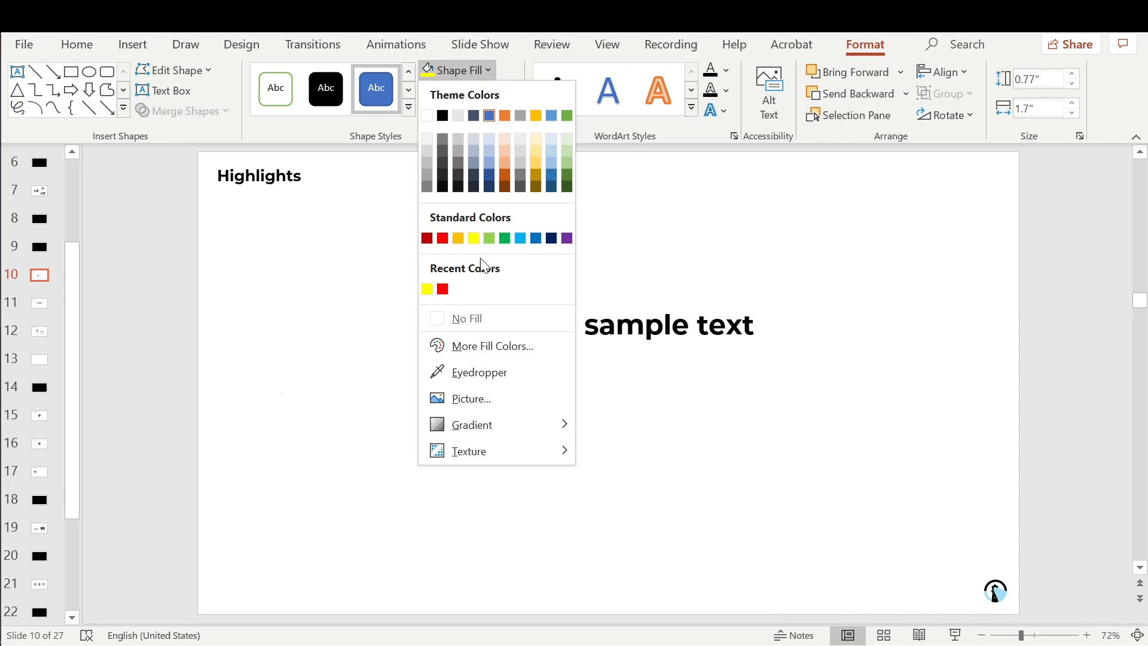
pyautogui.click(472, 239)
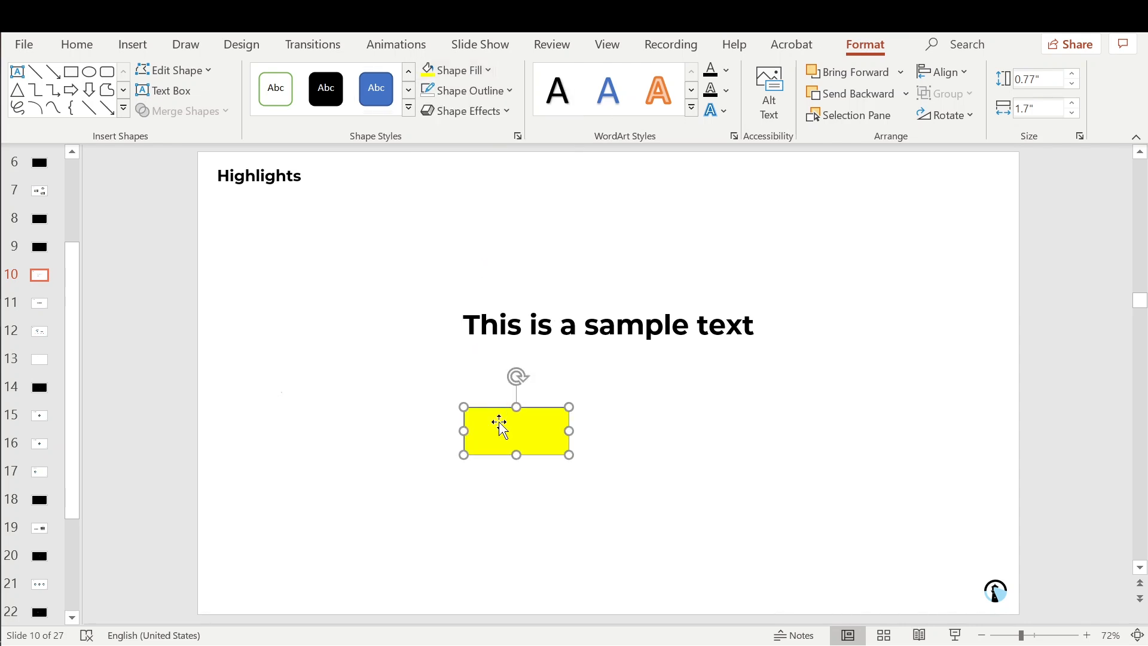
pyautogui.moveTo(500, 427); pyautogui.dragTo(487, 318)
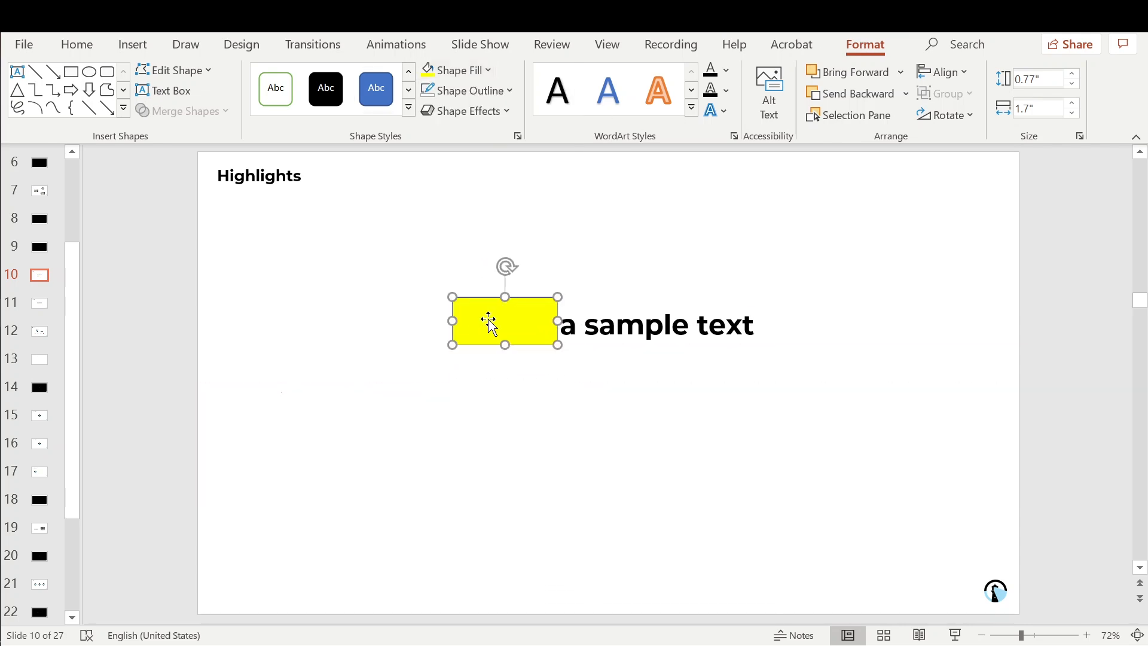
pyautogui.moveTo(482, 325); pyautogui.dragTo(476, 432)
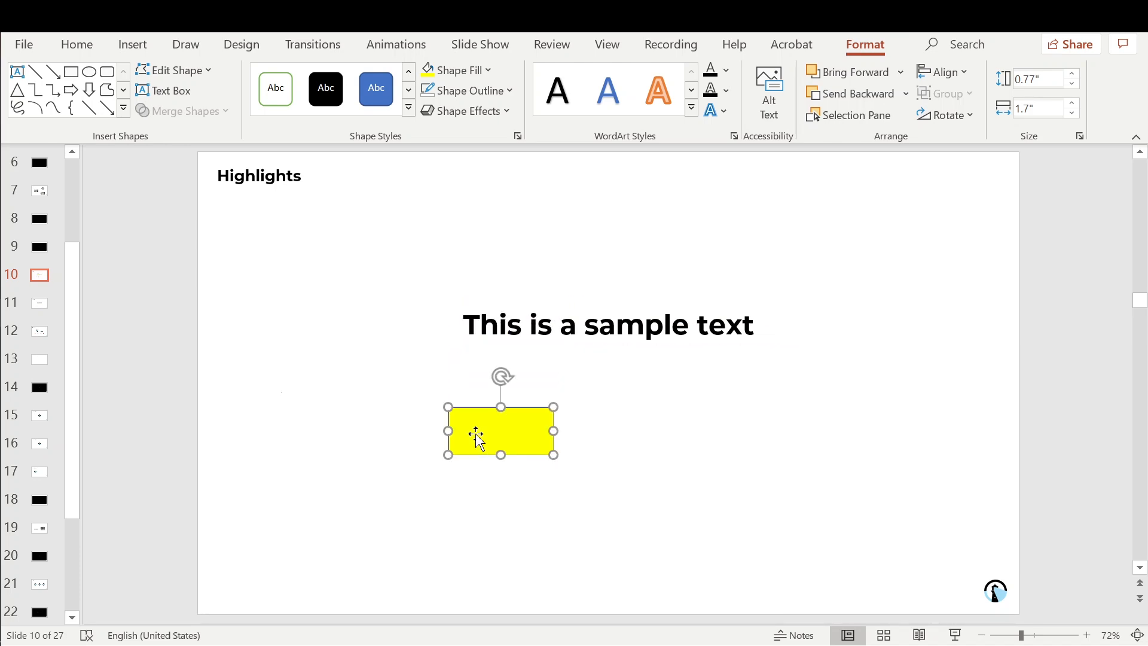
# Step: Set the yellow rectangle's fill transparency to 64% through More Fill Colors
pyautogui.click(483, 71)
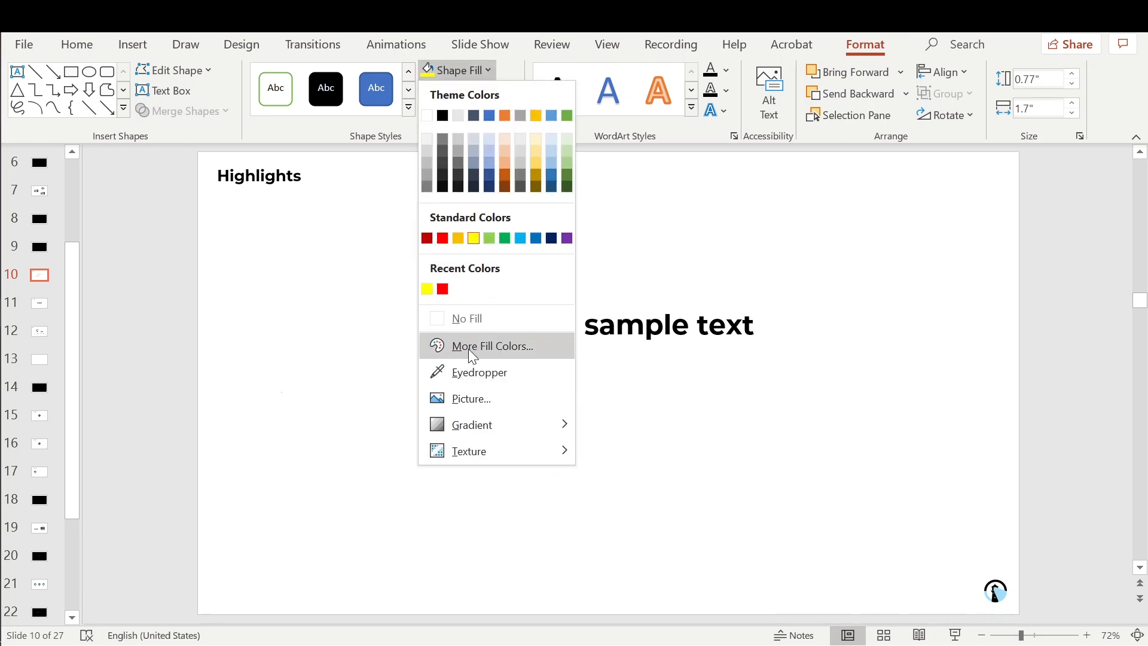
pyautogui.click(472, 345)
pyautogui.moveTo(214, 436); pyautogui.dragTo(246, 435)
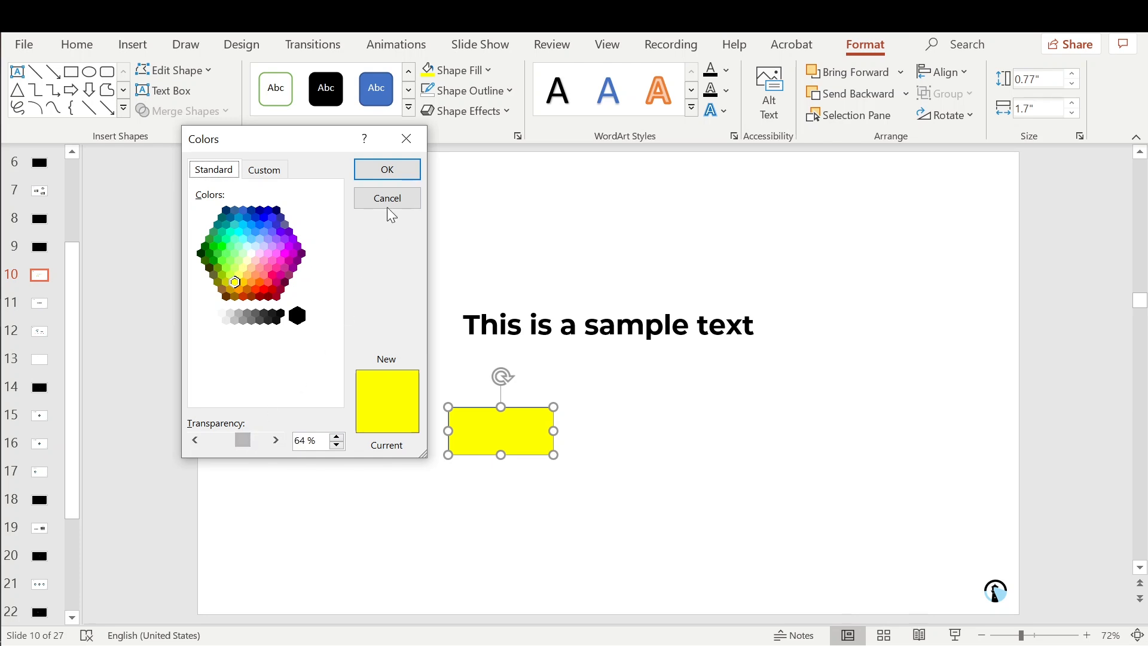
pyautogui.click(399, 177)
pyautogui.click(612, 361)
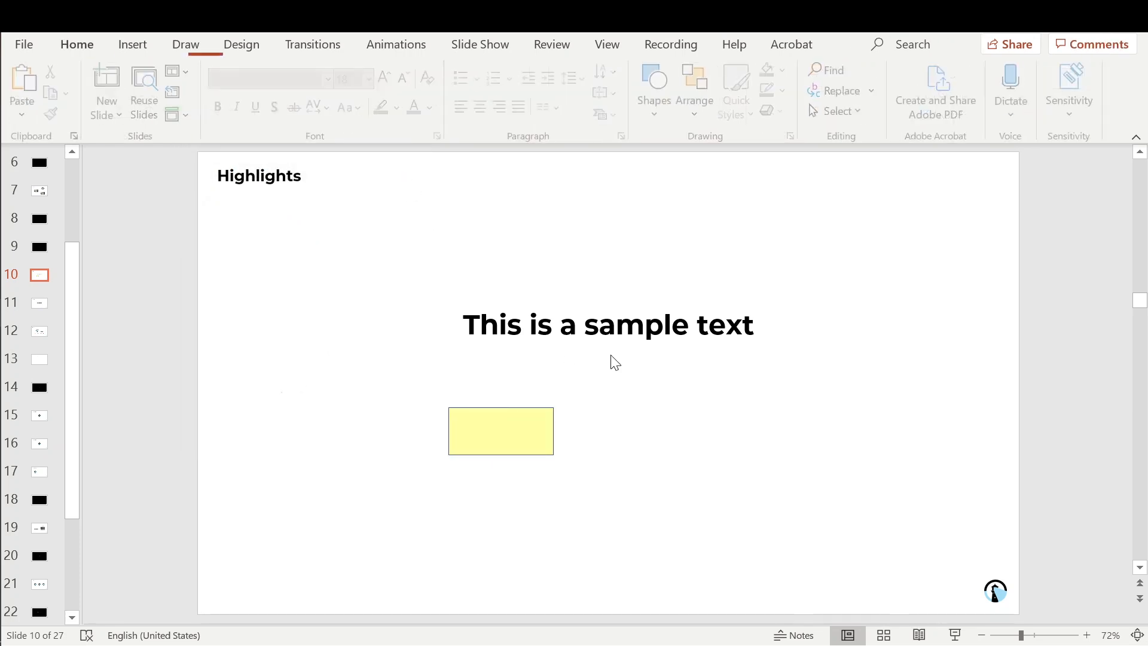
# Step: Remove the rectangle's outline and move it up over the text
pyautogui.click(466, 449)
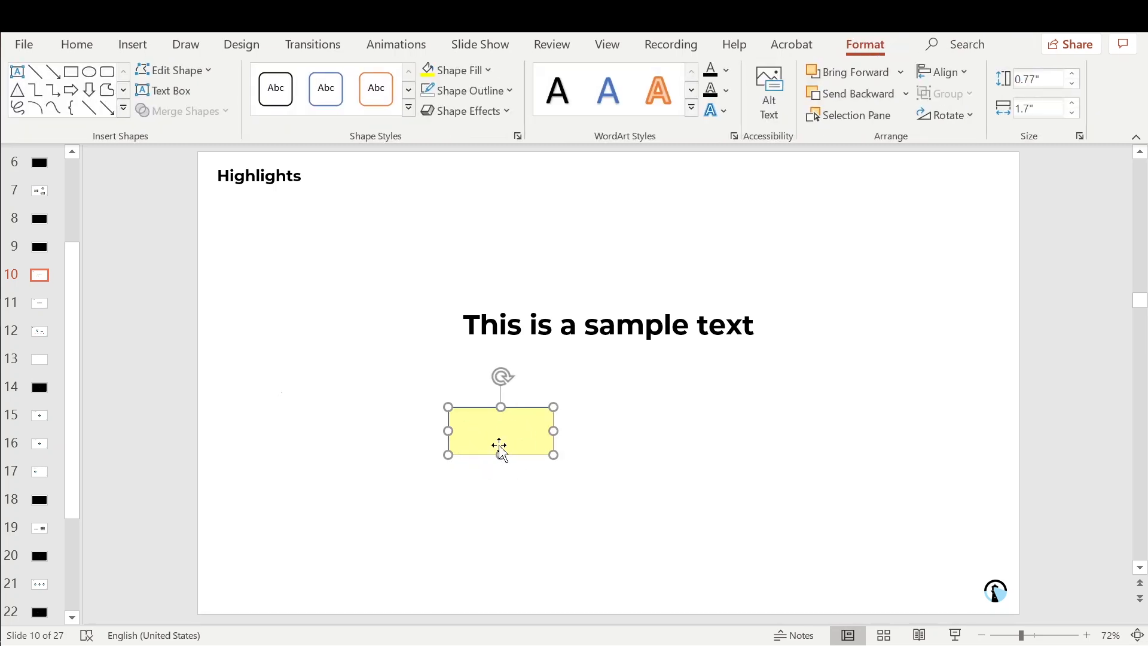
pyautogui.click(640, 434)
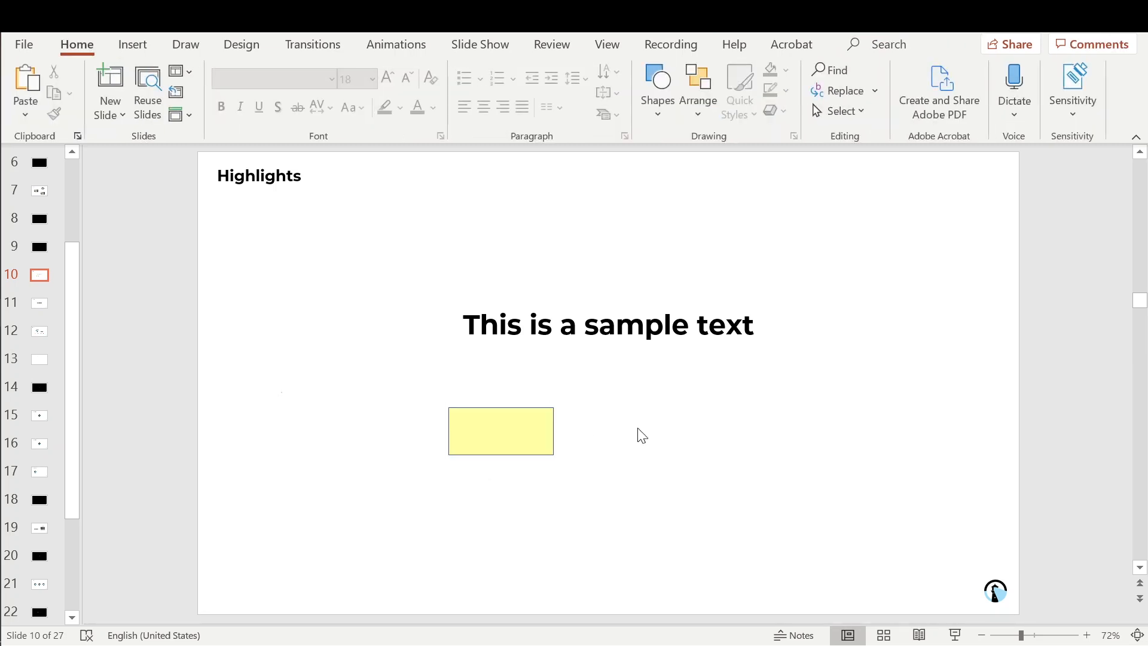
pyautogui.click(540, 441)
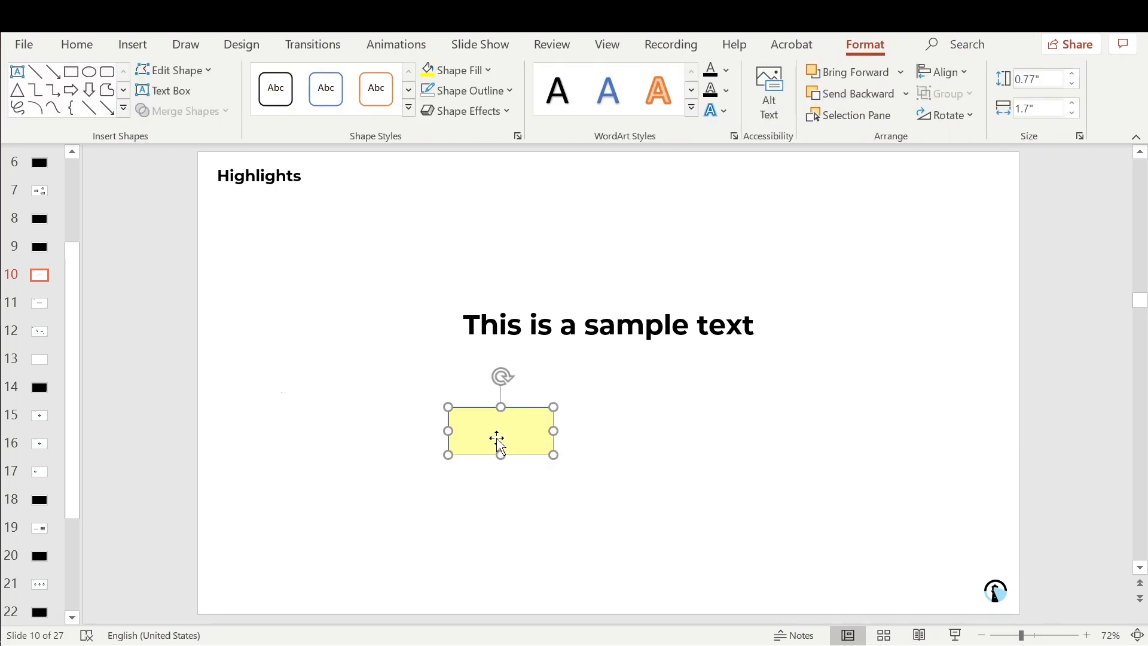
pyautogui.click(500, 94)
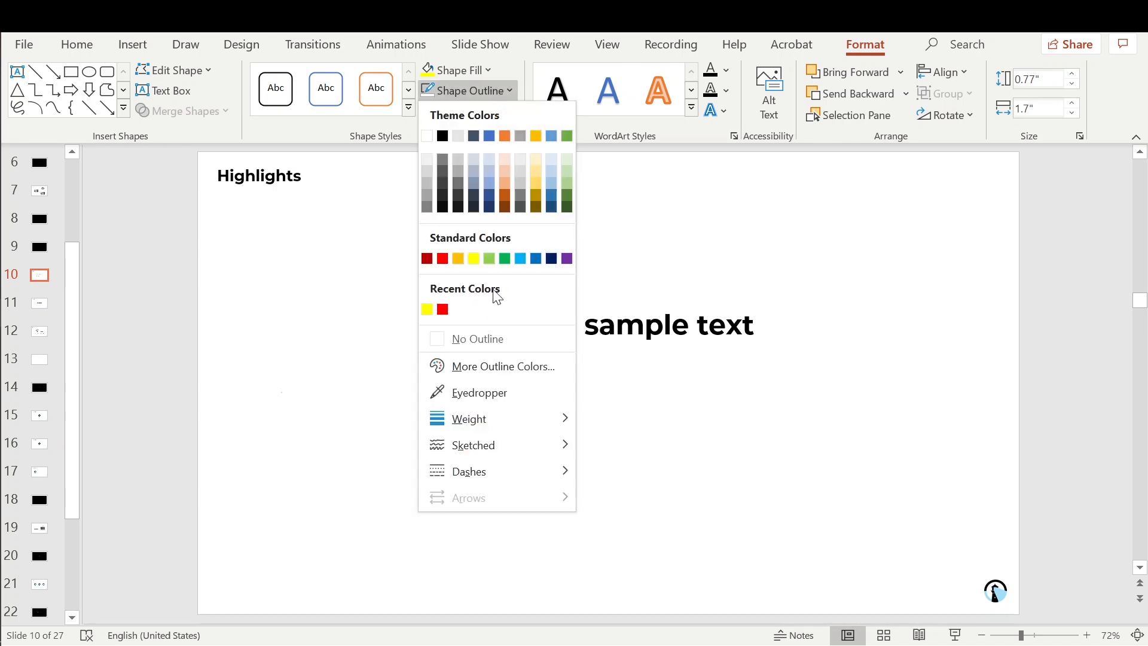
pyautogui.click(478, 338)
pyautogui.click(607, 458)
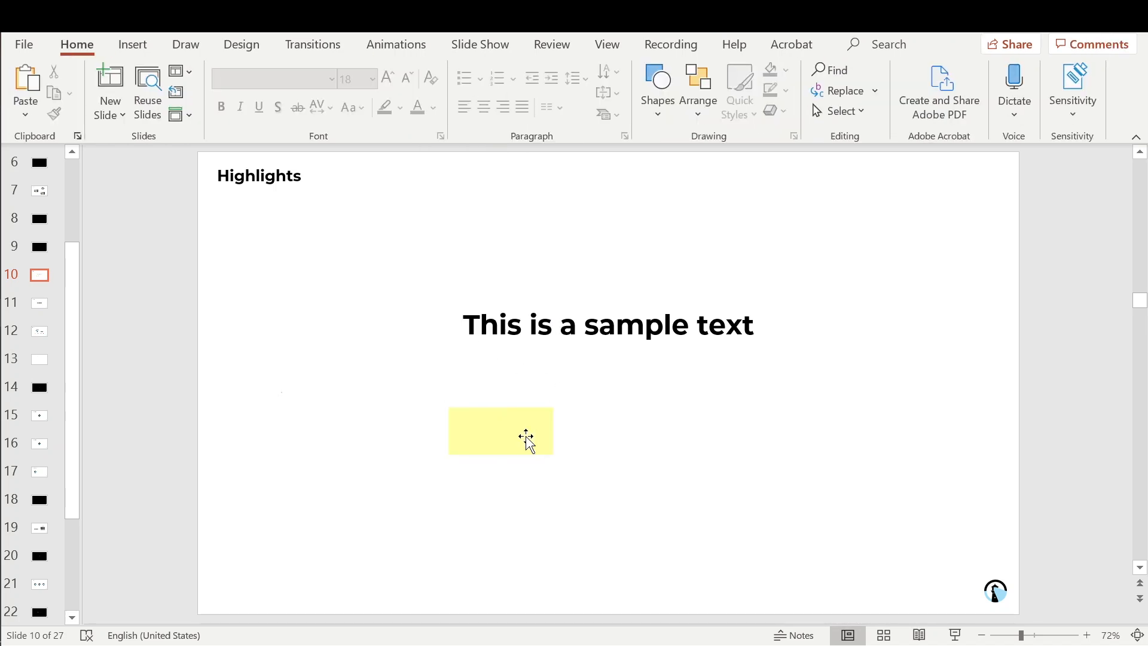
pyautogui.moveTo(492, 443); pyautogui.dragTo(498, 330)
# Step: Shrink the yellow rectangle and trim its left edge so it covers just 'This'
pyautogui.moveTo(560, 296); pyautogui.dragTo(529, 304)
pyautogui.moveTo(505, 341)
pyautogui.mouseDown()
pyautogui.moveTo(530, 324)
pyautogui.moveTo(503, 325)
pyautogui.mouseUp()
pyautogui.click(496, 358)
pyautogui.click(471, 330)
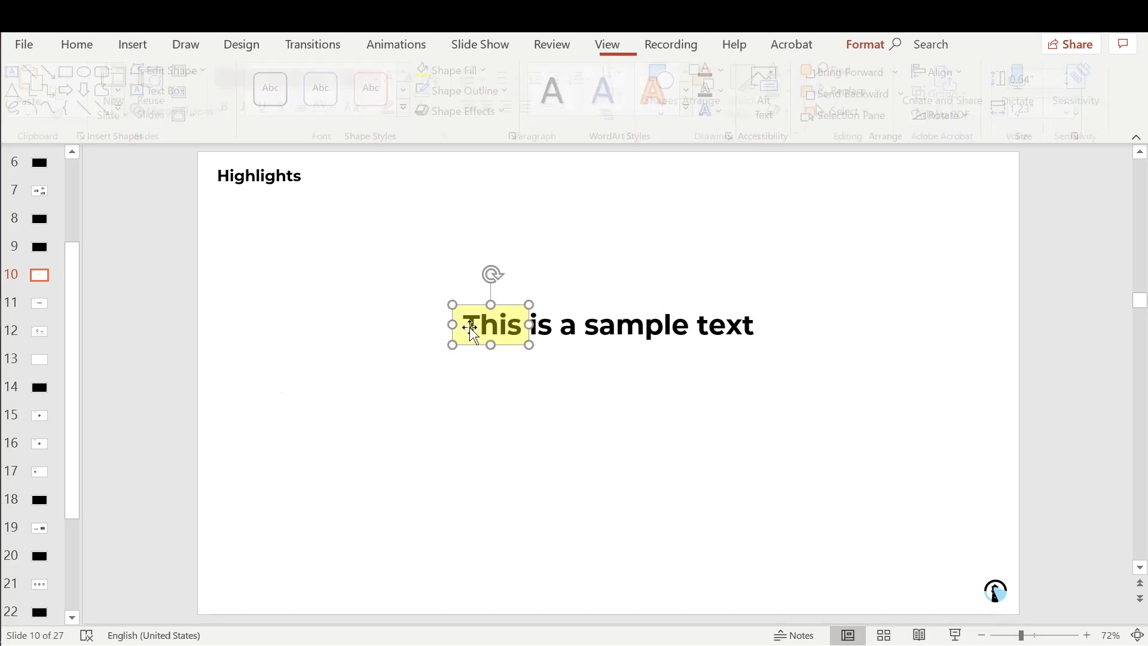
pyautogui.moveTo(452, 324); pyautogui.dragTo(457, 324)
pyautogui.click(514, 406)
# Step: Reposition the sample text box on the slide, setting the rectangle aside to the left
pyautogui.moveTo(677, 370); pyautogui.dragTo(415, 281)
pyautogui.moveTo(584, 303); pyautogui.dragTo(576, 384)
pyautogui.click(492, 428)
pyautogui.moveTo(488, 404); pyautogui.dragTo(282, 399)
pyautogui.click(574, 407)
pyautogui.moveTo(586, 384)
pyautogui.mouseDown()
pyautogui.moveTo(585, 357)
pyautogui.moveTo(591, 366)
pyautogui.mouseUp()
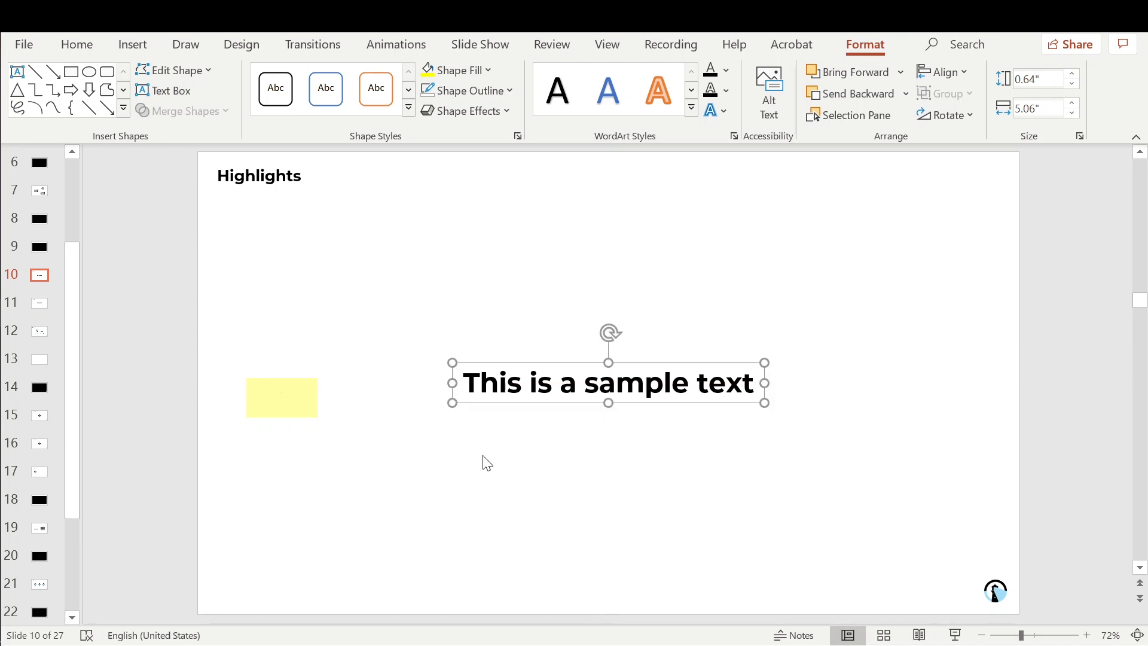
pyautogui.click(487, 463)
# Step: Place the rectangle over 'This' and narrow it to about 0.64" wide to fit the word
pyautogui.moveTo(299, 387); pyautogui.dragTo(503, 375)
pyautogui.click(515, 476)
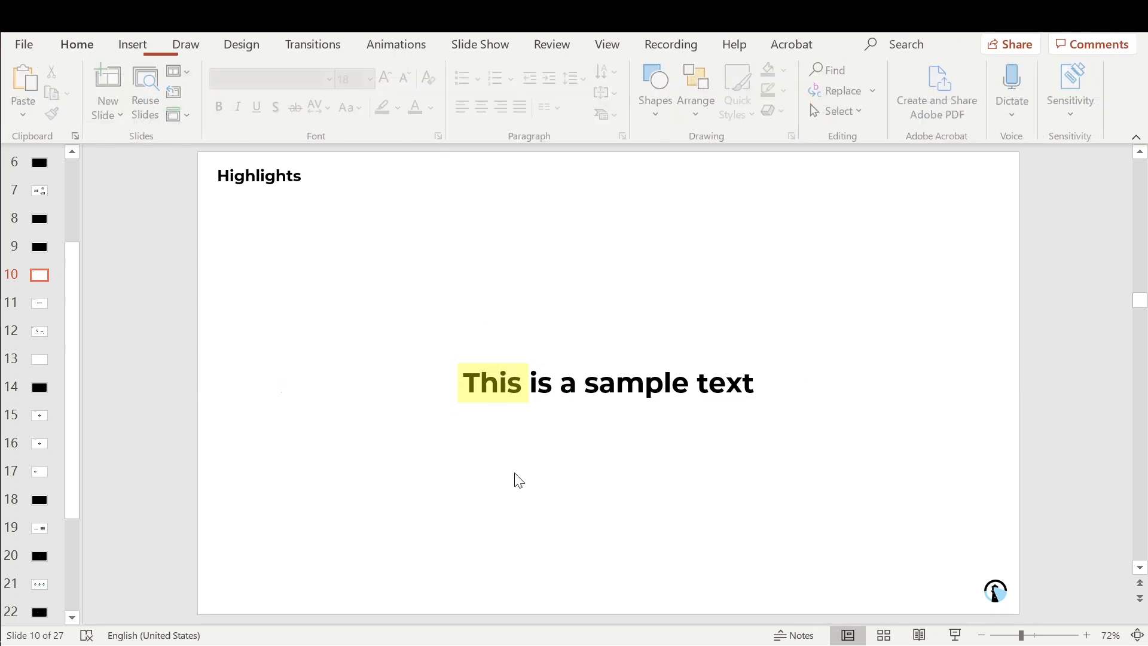
pyautogui.moveTo(494, 400)
pyautogui.mouseDown()
pyautogui.moveTo(492, 422)
pyautogui.moveTo(496, 398)
pyautogui.mouseUp()
pyautogui.click(506, 434)
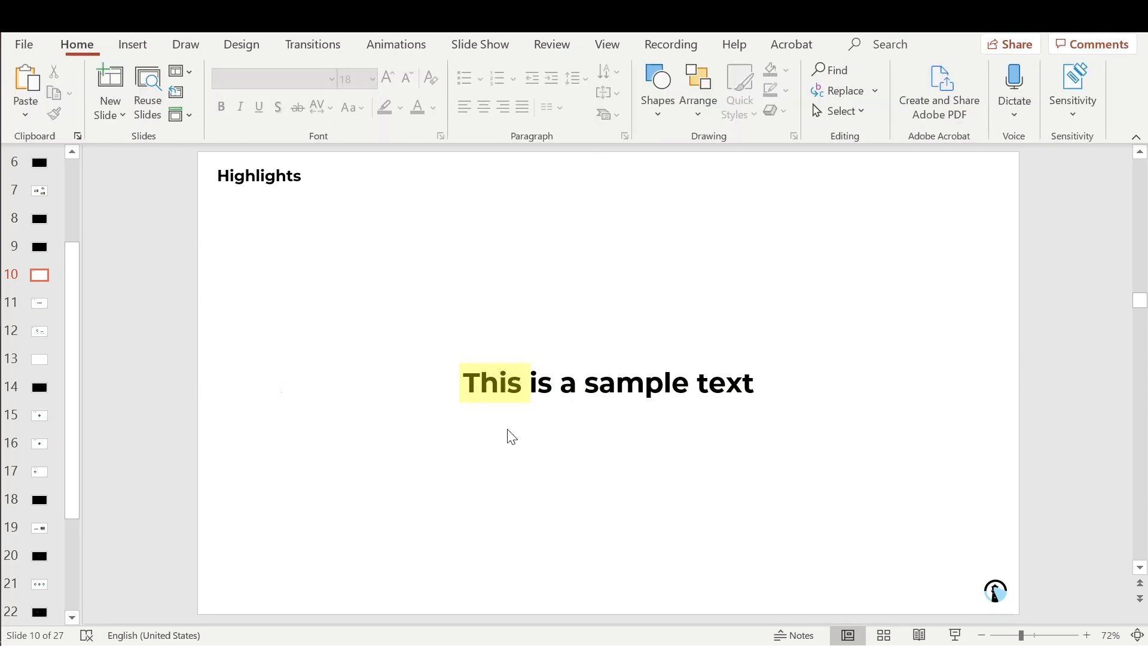
pyautogui.click(506, 385)
pyautogui.moveTo(530, 380); pyautogui.dragTo(527, 381)
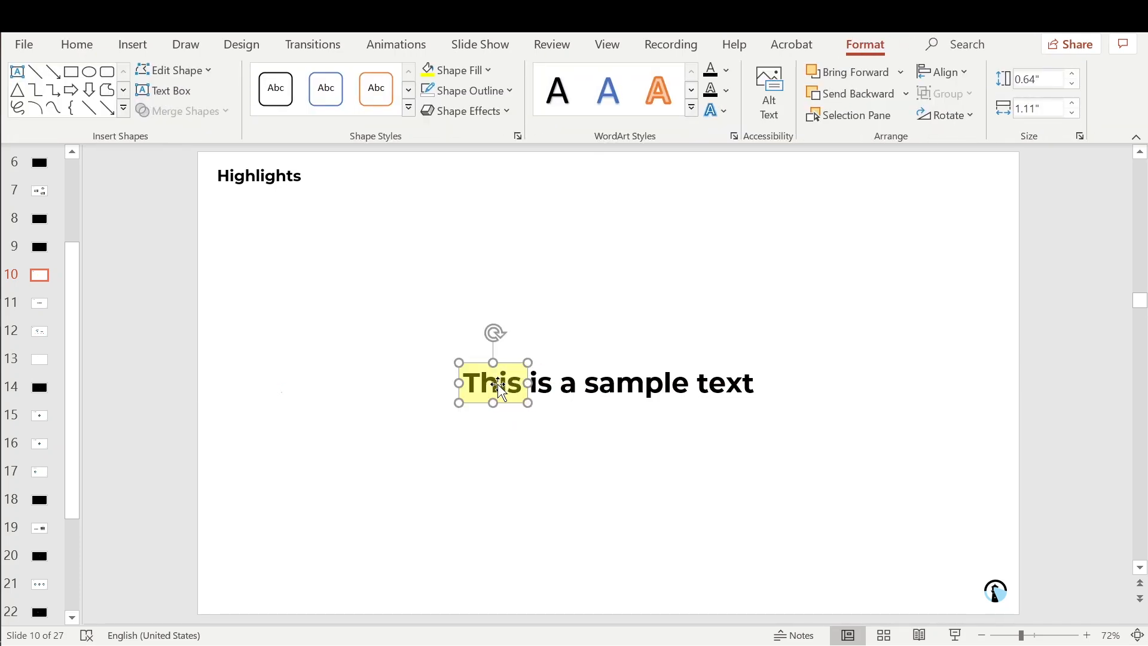
# Step: Give the 'This' highlight a Wipe entrance animation From Left, then copy the highlight
pyautogui.click(394, 46)
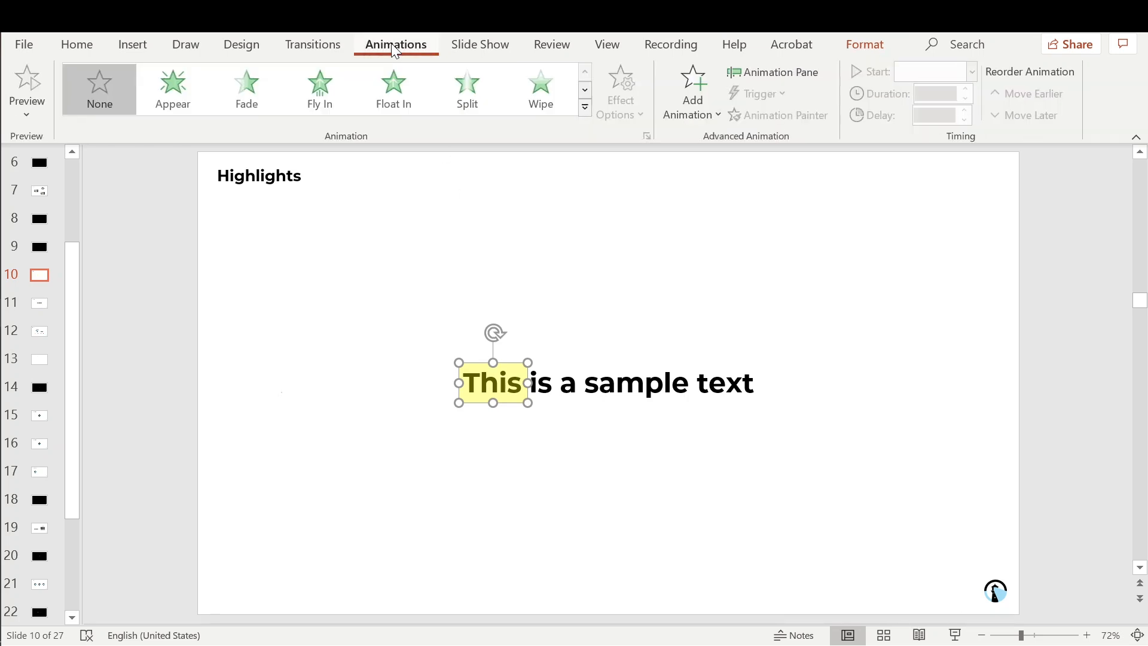
pyautogui.click(525, 71)
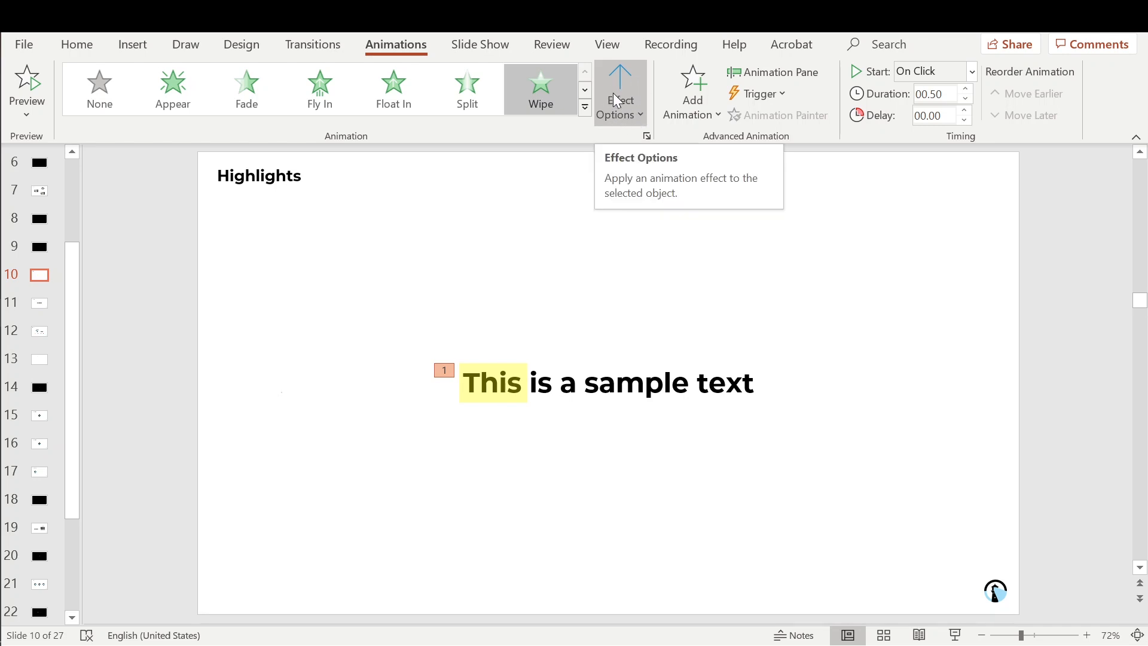
pyautogui.click(631, 96)
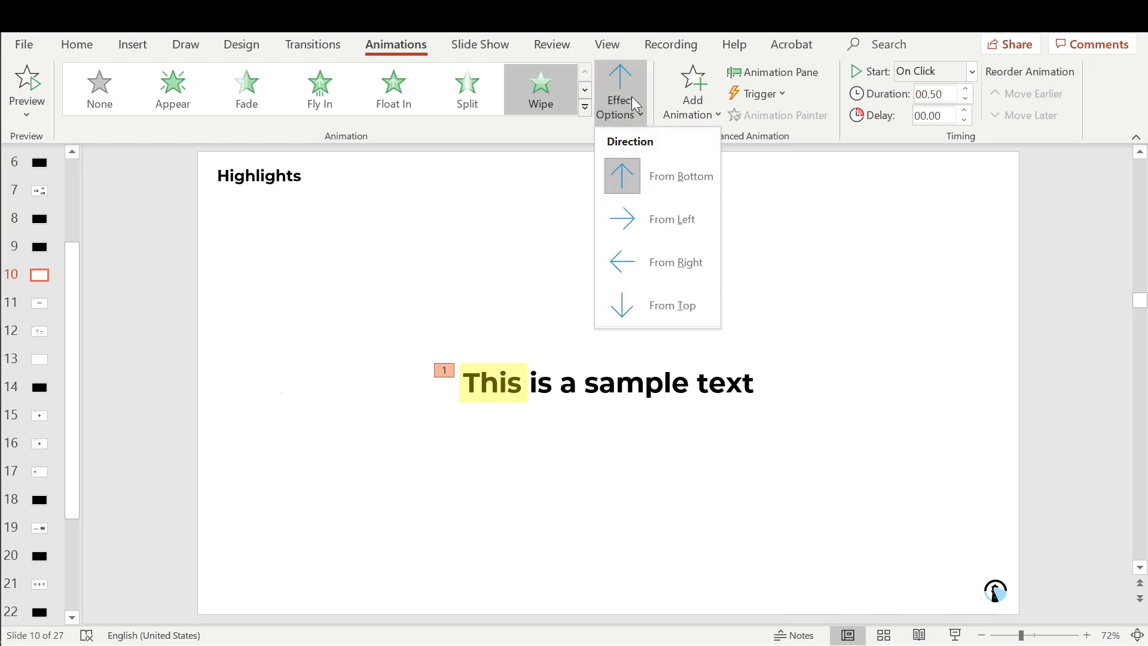
pyautogui.click(650, 222)
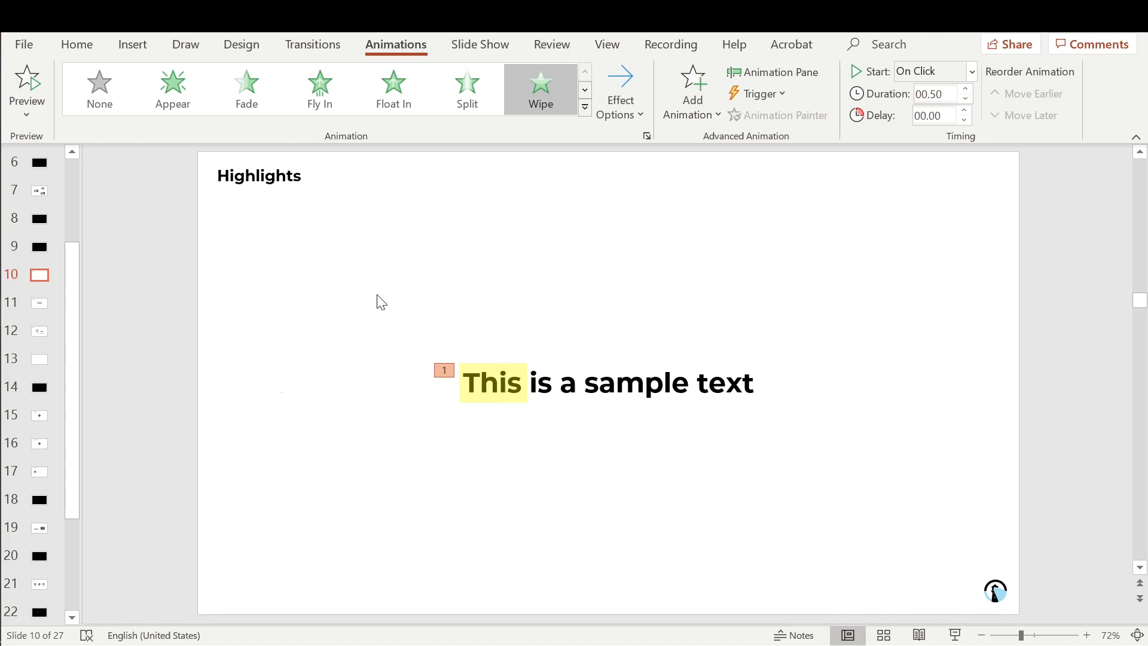
pyautogui.click(626, 112)
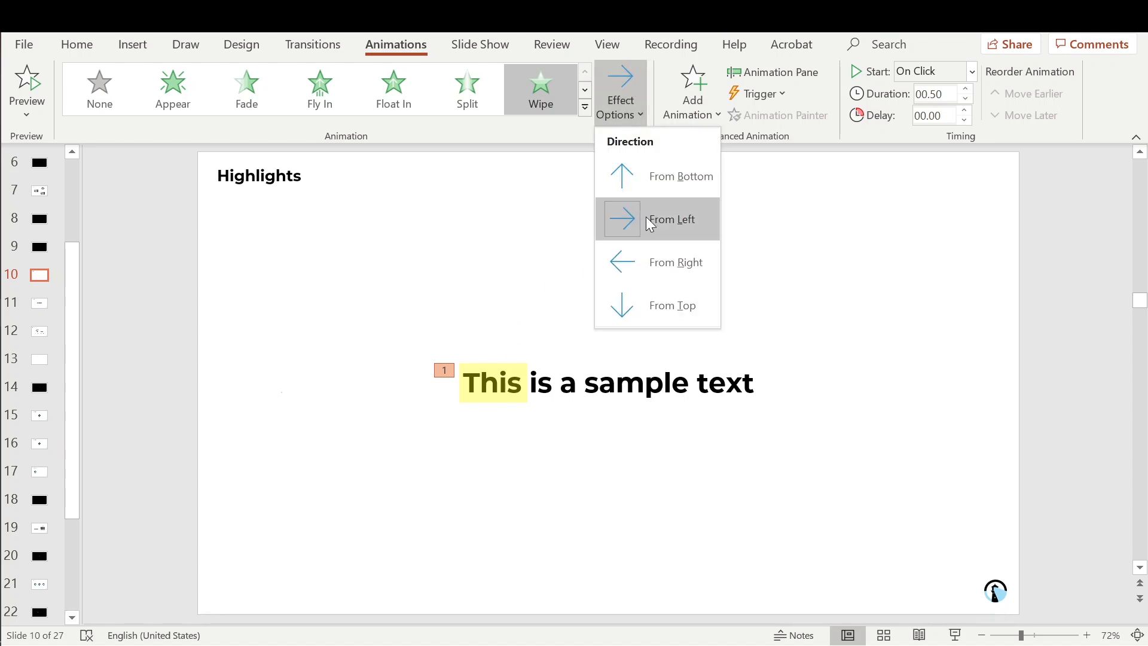
pyautogui.click(538, 320)
pyautogui.click(494, 387)
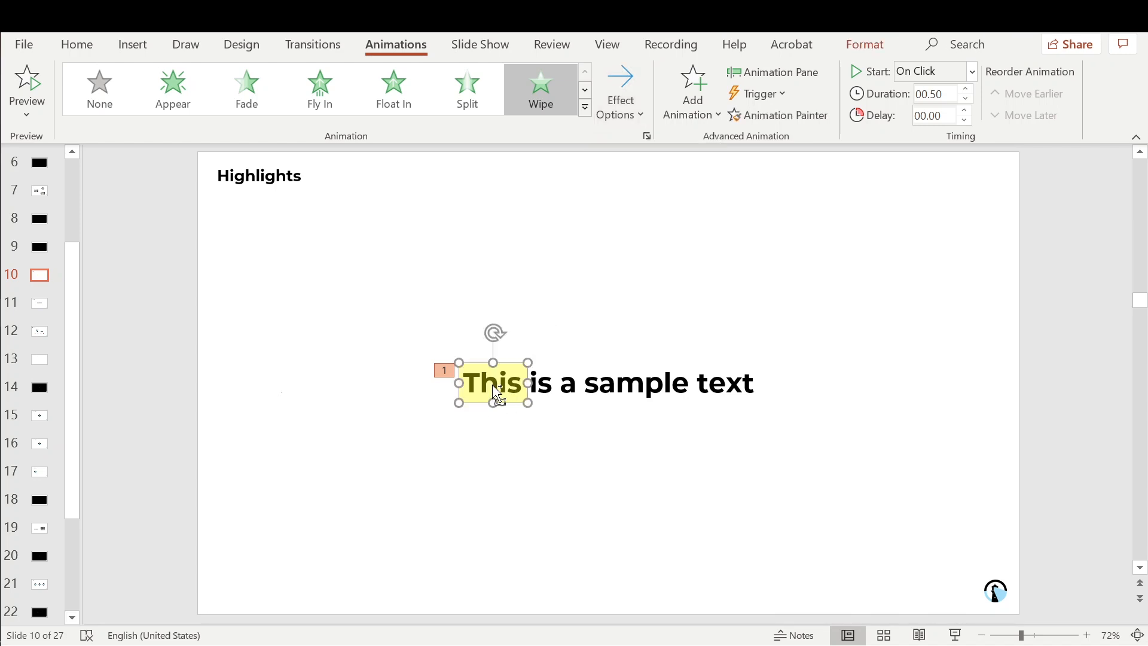
pyautogui.hotkey('ctrl', 'c')
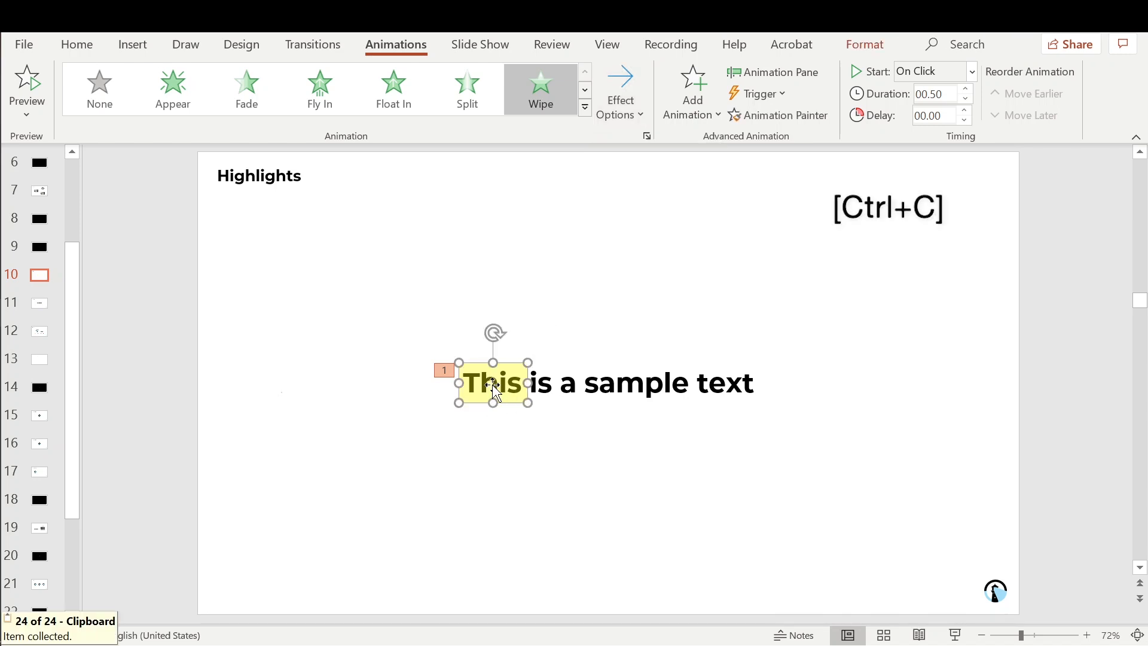
# Step: Paste a copy of the highlight over 'sample text' and select both highlight boxes
pyautogui.hotkey('ctrl', 'v')
pyautogui.moveTo(503, 389); pyautogui.dragTo(763, 381)
pyautogui.click(474, 379)
pyautogui.click(586, 380)
pyautogui.click(490, 396)
pyautogui.click(590, 382)
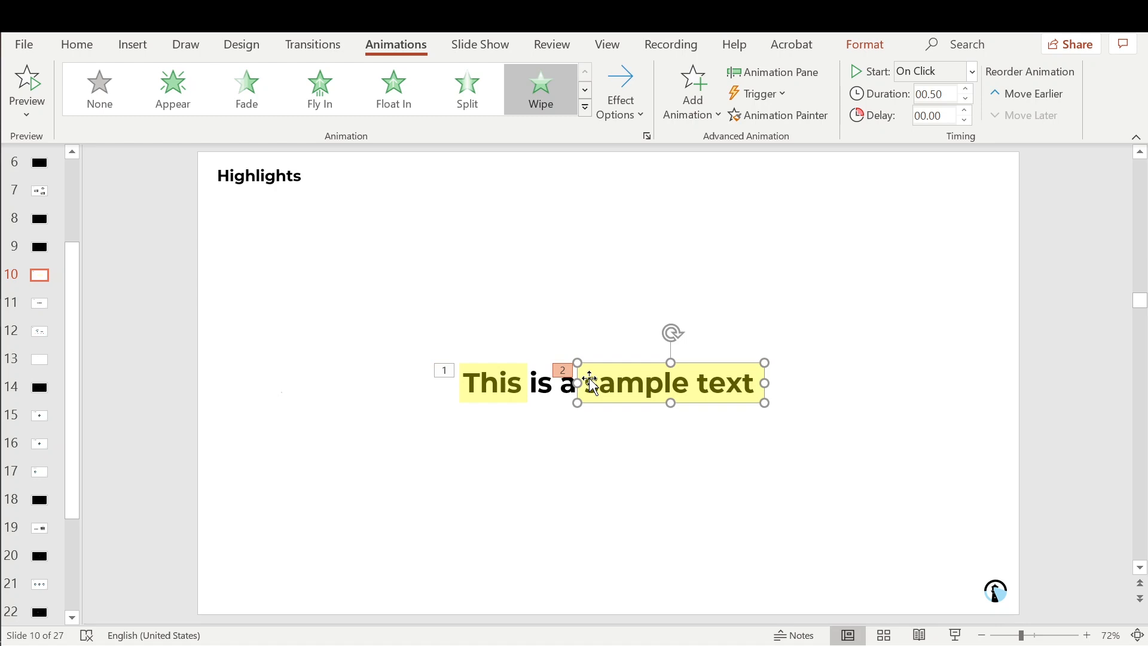
pyautogui.click(520, 388)
pyautogui.click(633, 385)
pyautogui.click(647, 435)
pyautogui.click(640, 396)
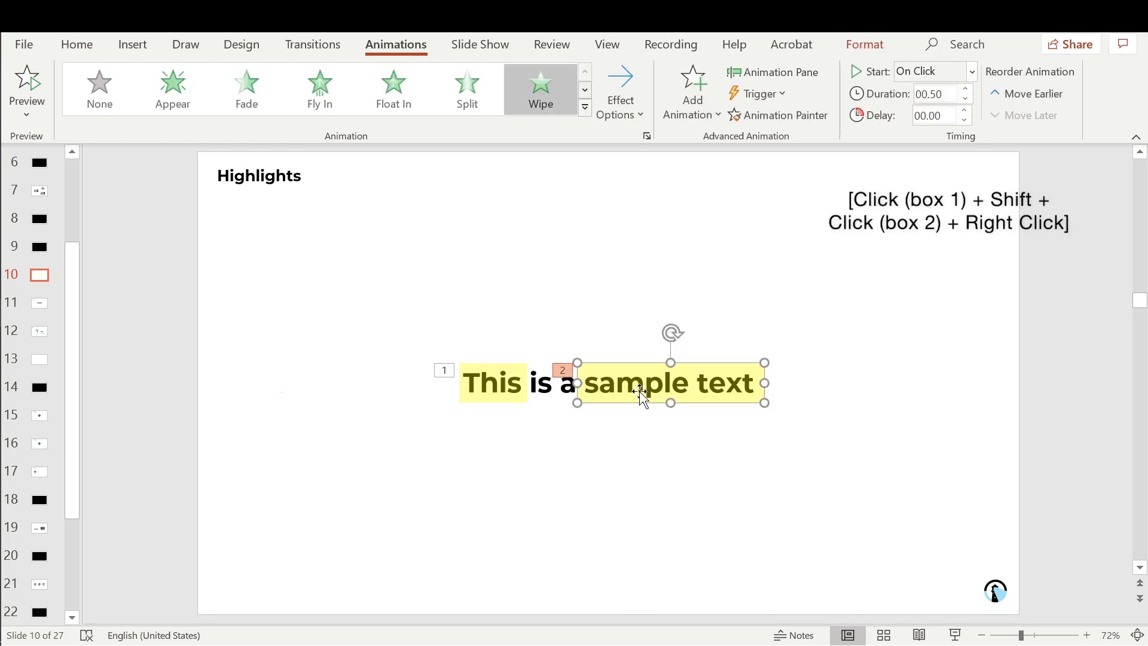
pyautogui.keyDown('shift'); pyautogui.click(508, 383); pyautogui.keyUp('shift')
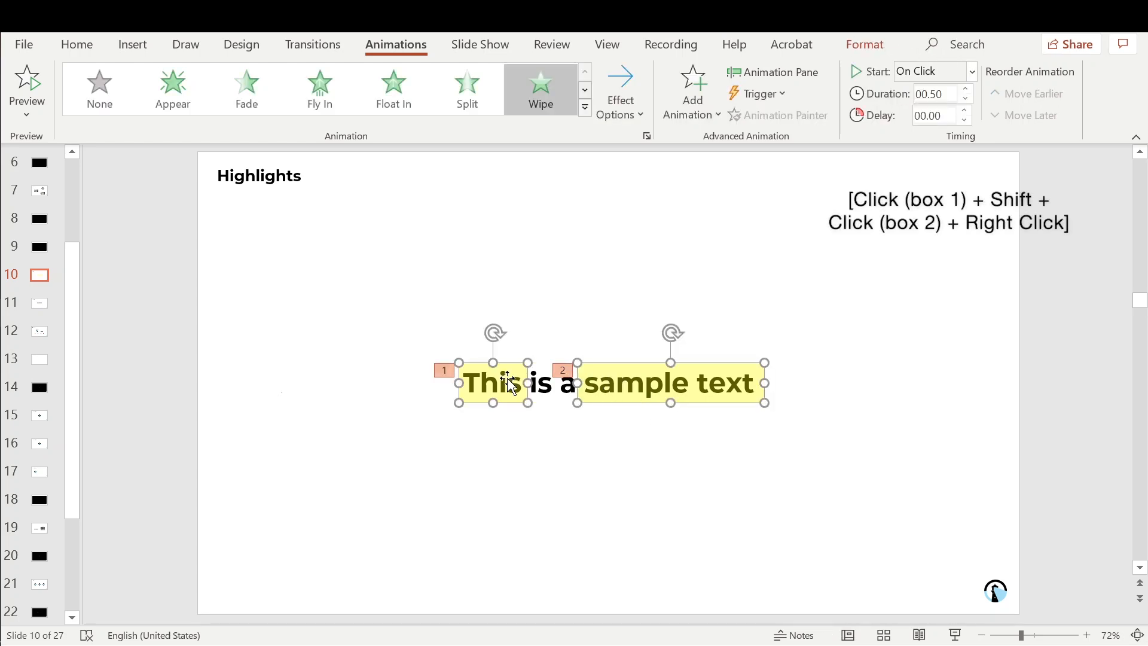
# Step: Send both highlight boxes to the back so the sentence shows on top of them
pyautogui.rightClick(509, 382)
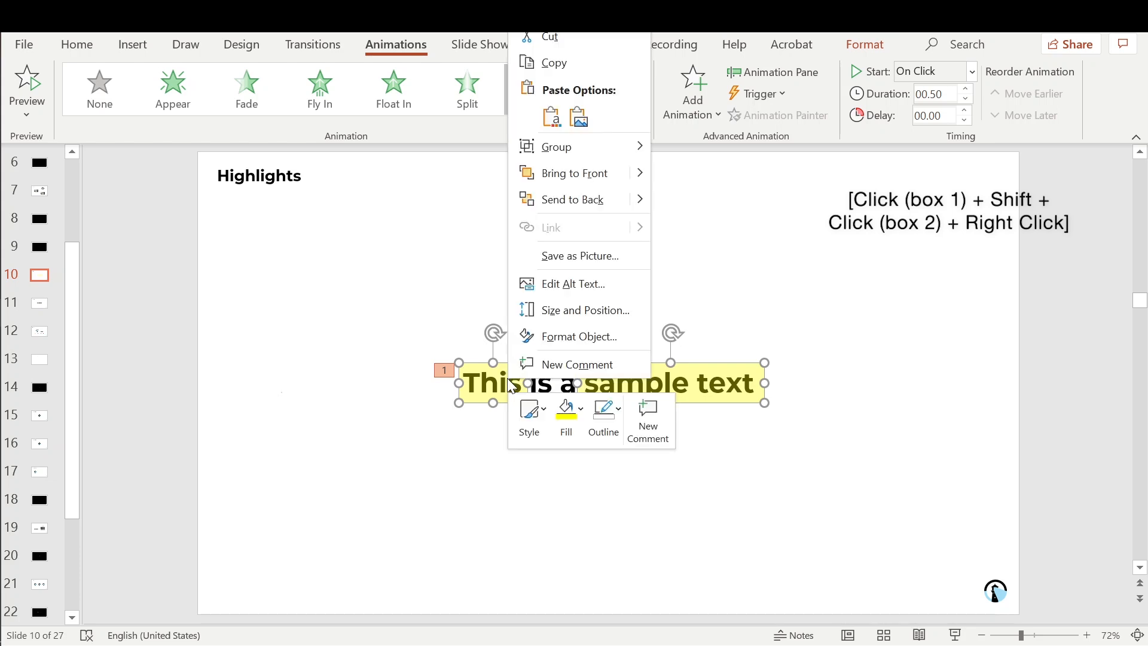
pyautogui.click(571, 199)
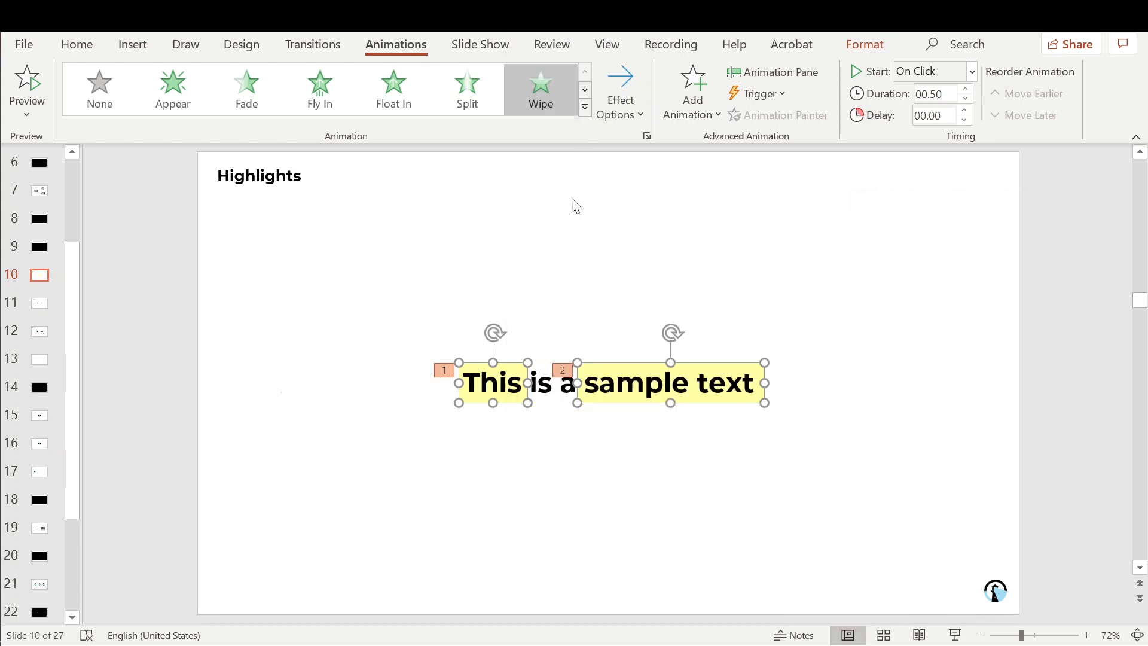
pyautogui.click(604, 459)
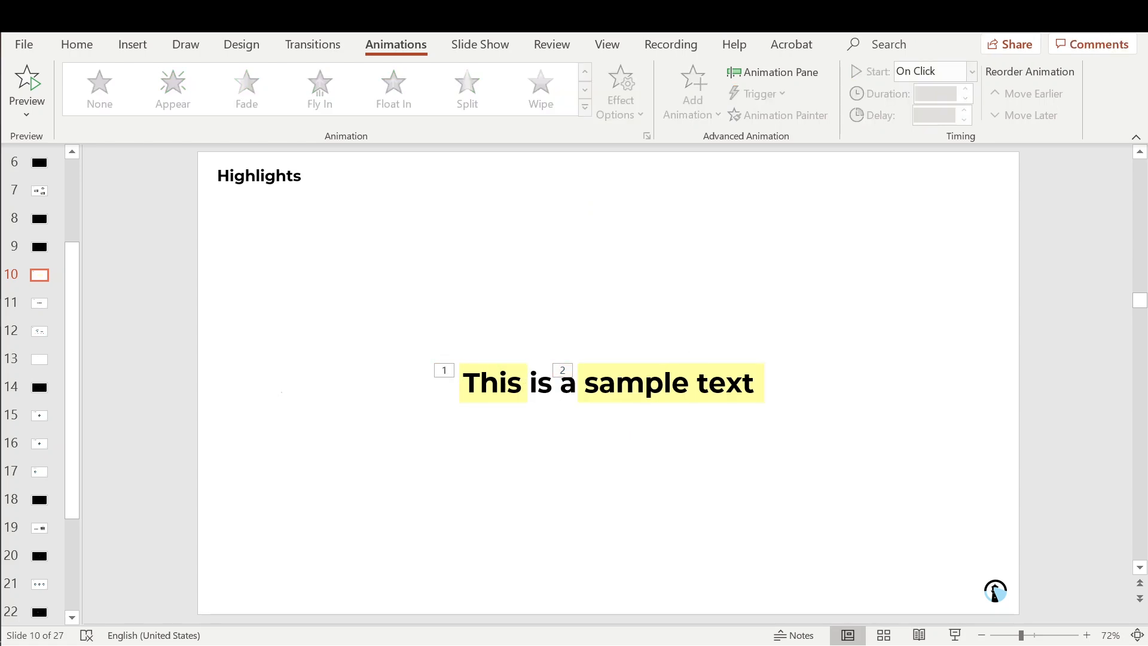
pyautogui.click(615, 406)
pyautogui.click(488, 364)
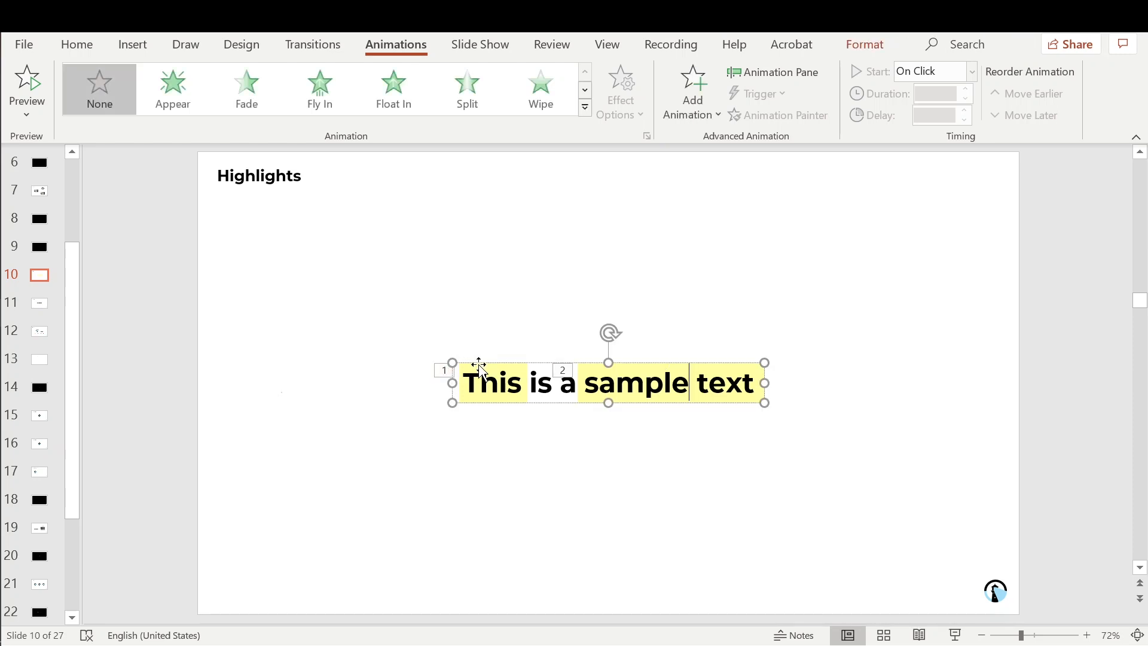
pyautogui.click(696, 362)
pyautogui.click(463, 378)
pyautogui.moveTo(487, 366); pyautogui.dragTo(485, 330)
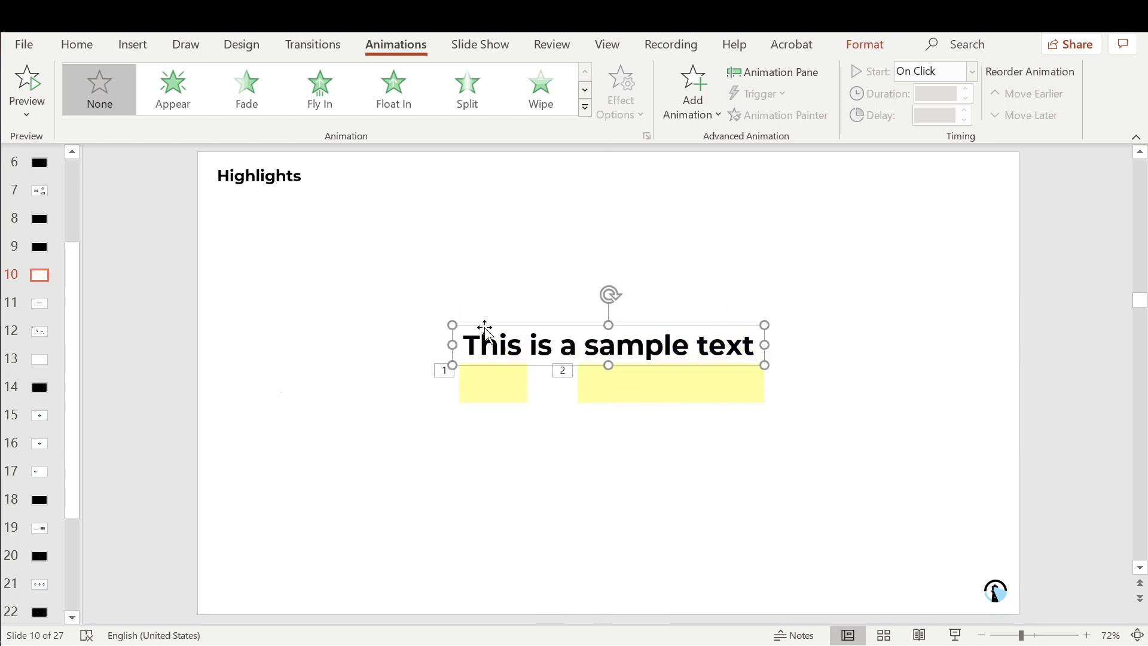
pyautogui.hotkey('ctrl', 'z')
pyautogui.click(561, 452)
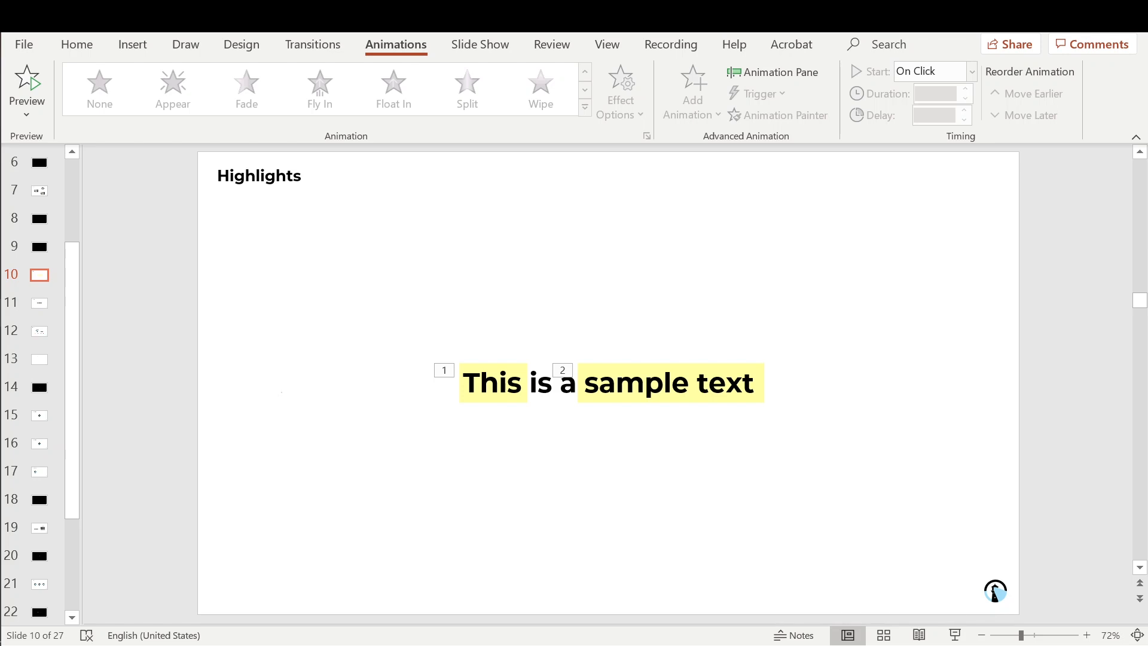
# Step: Check the two animation tags and start the slide show from this slide
pyautogui.click(566, 378)
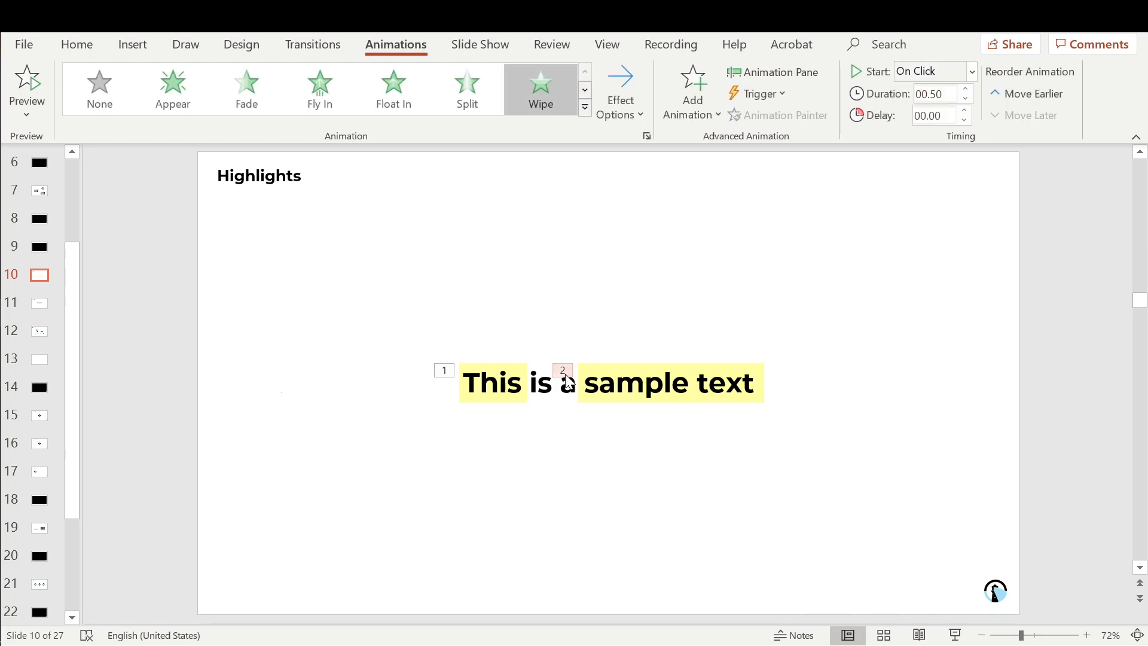
pyautogui.click(445, 370)
pyautogui.click(638, 465)
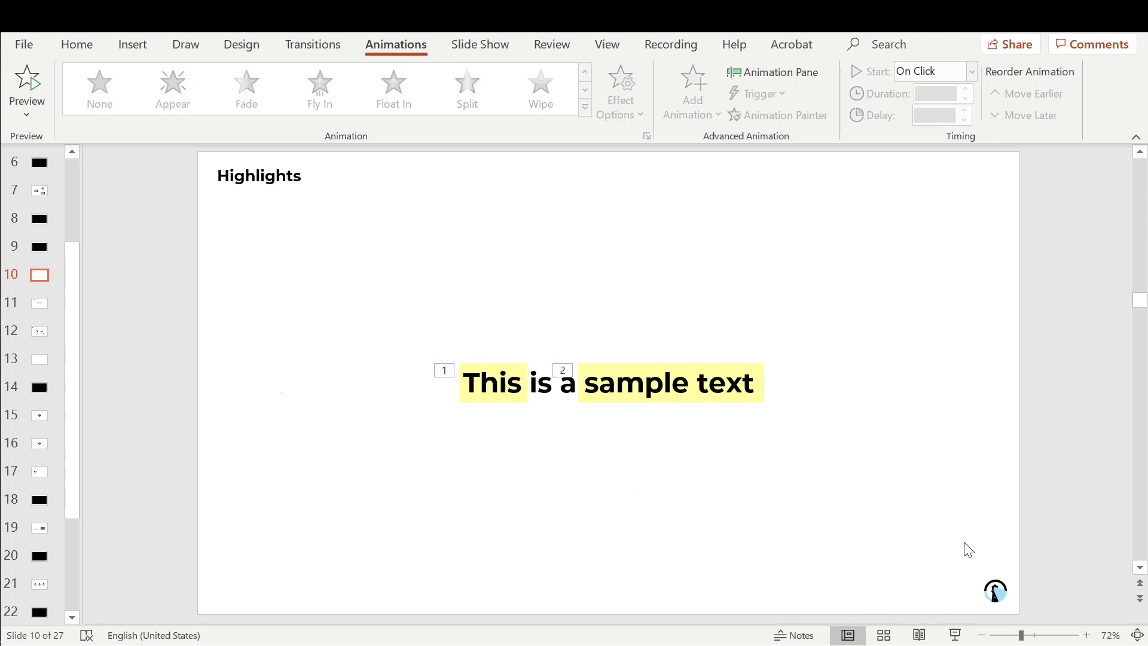
pyautogui.click(954, 635)
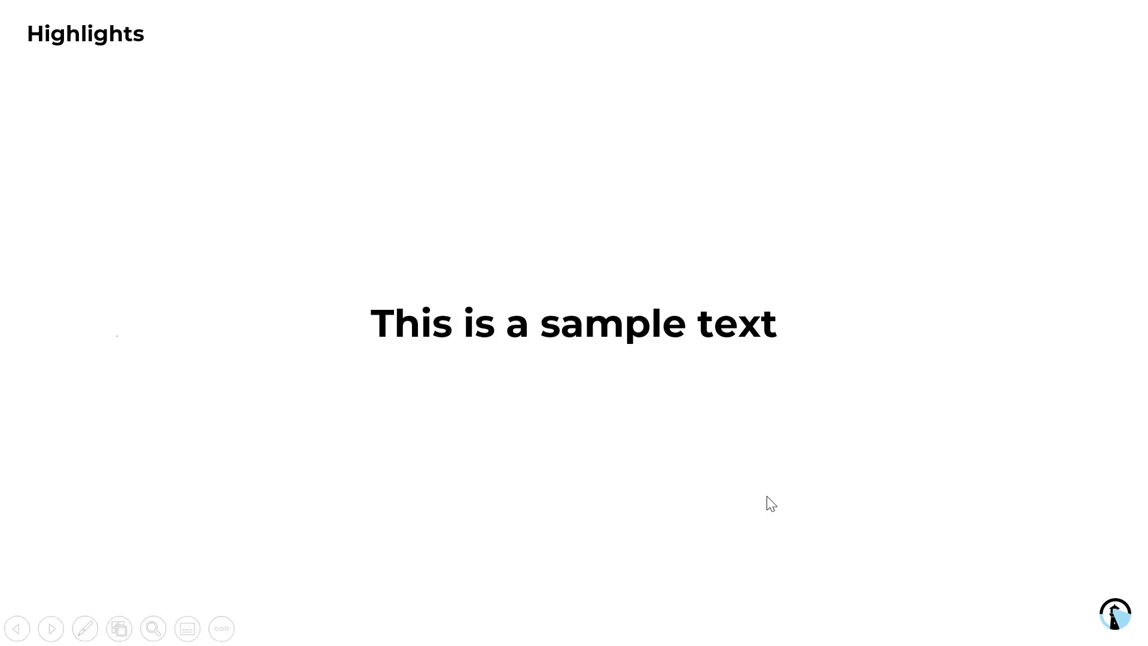
# Step: Play the Wipe highlights behind 'This' and 'sample text', then exit the slide show
pyautogui.press('Right')
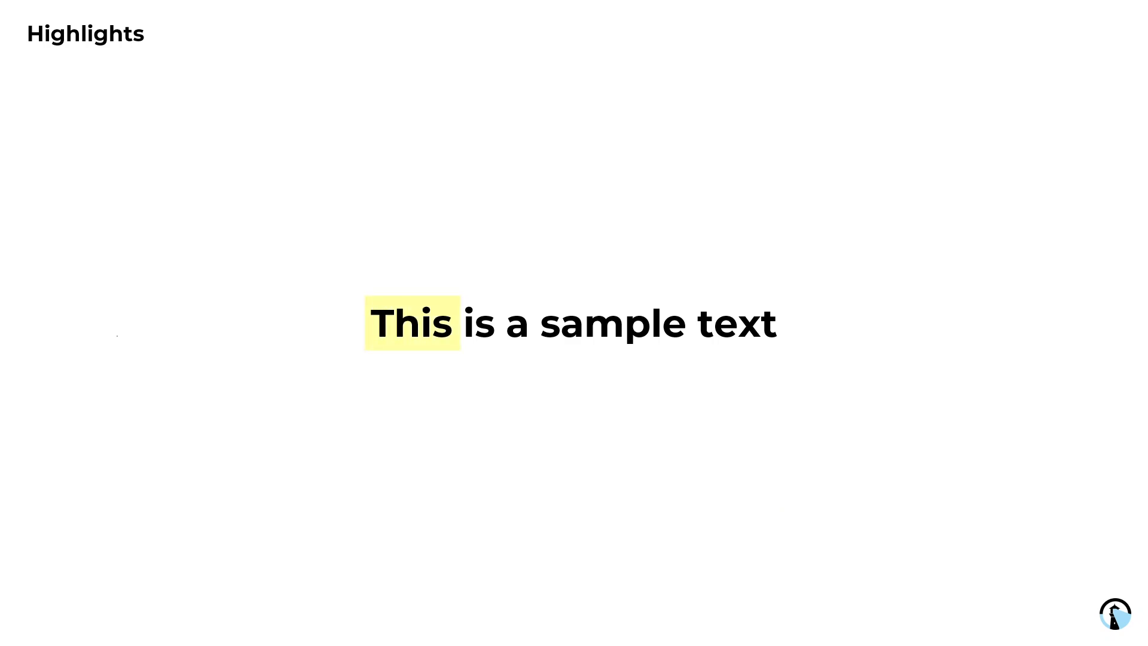
pyautogui.press('Right')
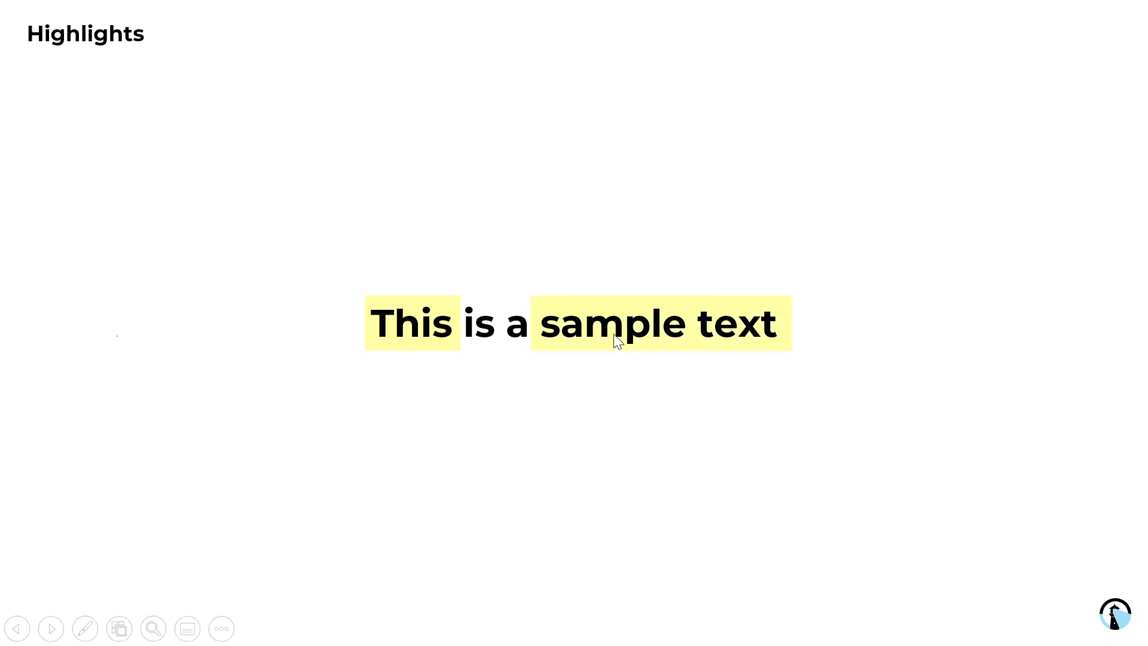
pyautogui.press('Escape')
# Step: Send the sentence text box behind the highlight boxes
pyautogui.click(635, 366)
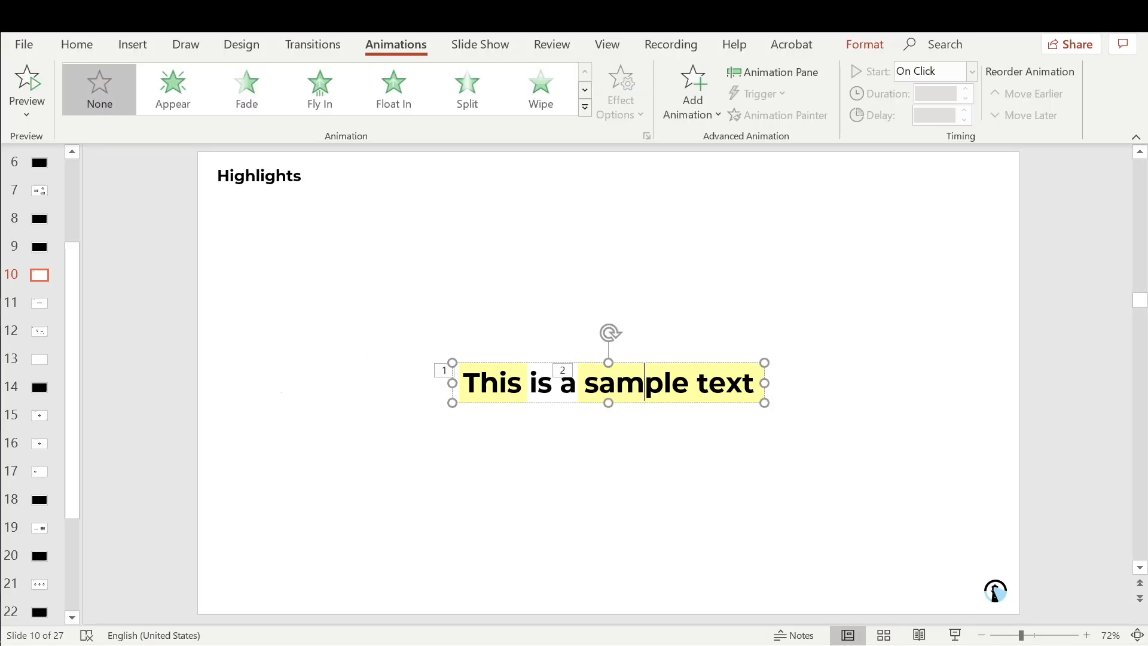
pyautogui.rightClick(637, 361)
pyautogui.click(677, 411)
pyautogui.click(644, 381)
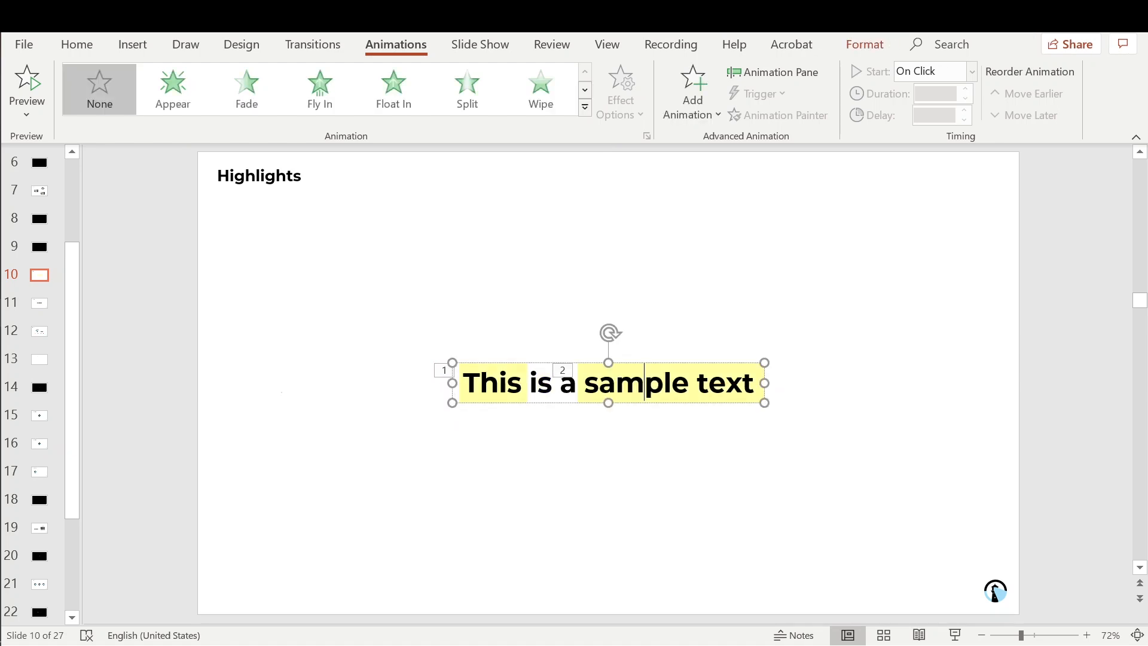
pyautogui.rightClick(655, 364)
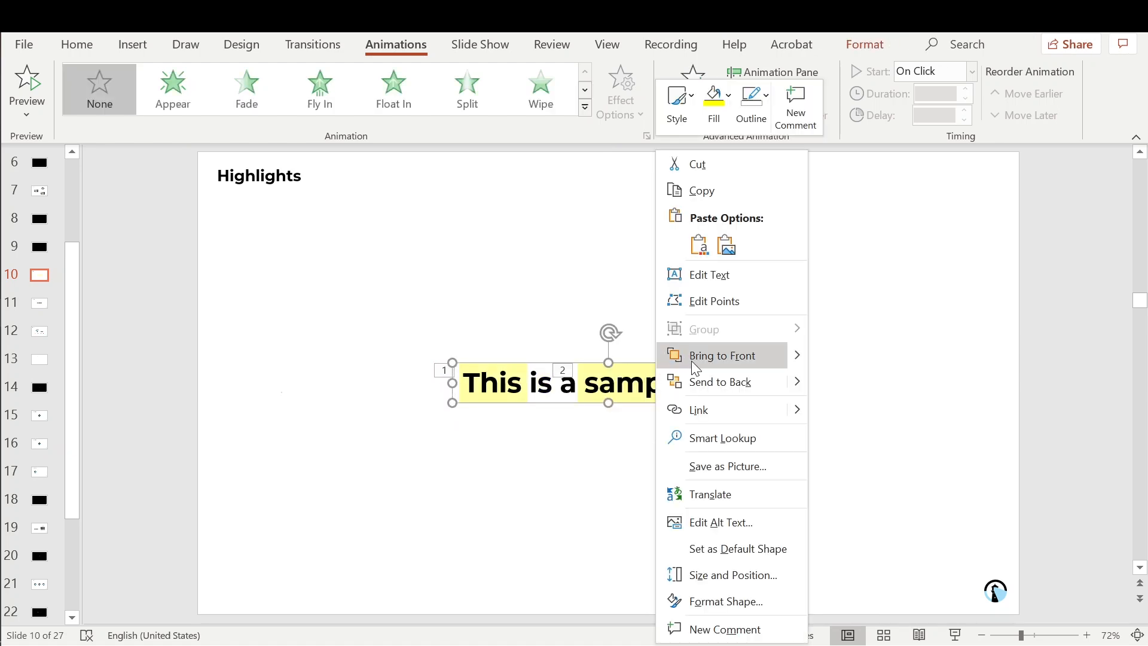
pyautogui.click(695, 380)
pyautogui.click(683, 437)
# Step: Set the 'sample text' highlight's Wipe duration to 02.00 seconds
pyautogui.click(653, 399)
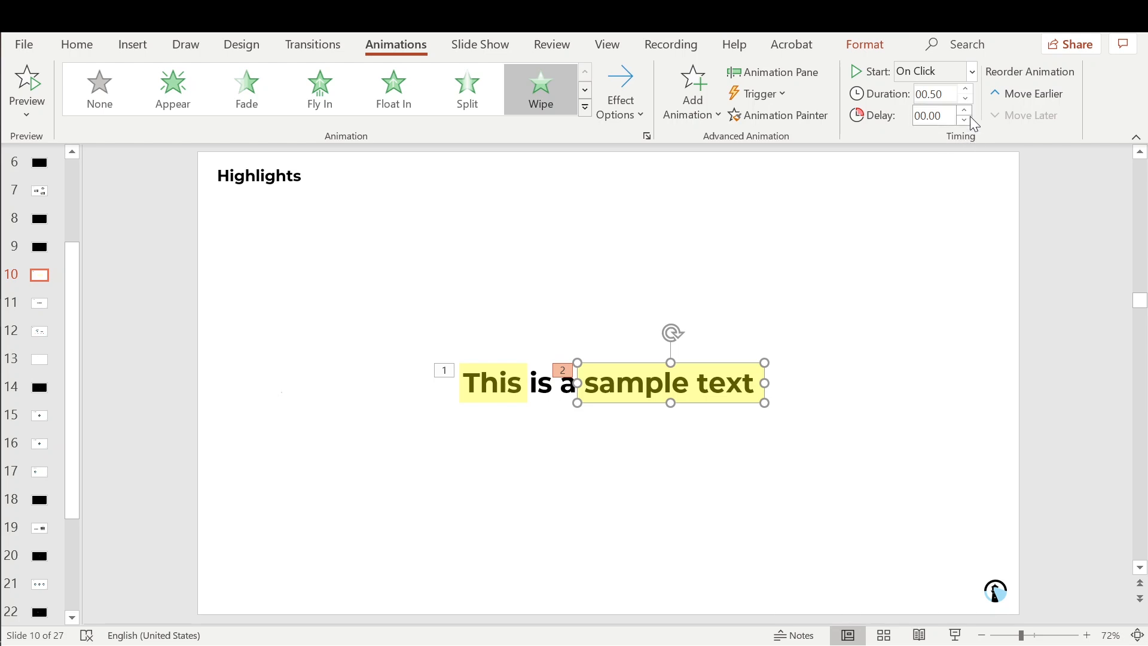
pyautogui.click(969, 89)
pyautogui.click(969, 89)
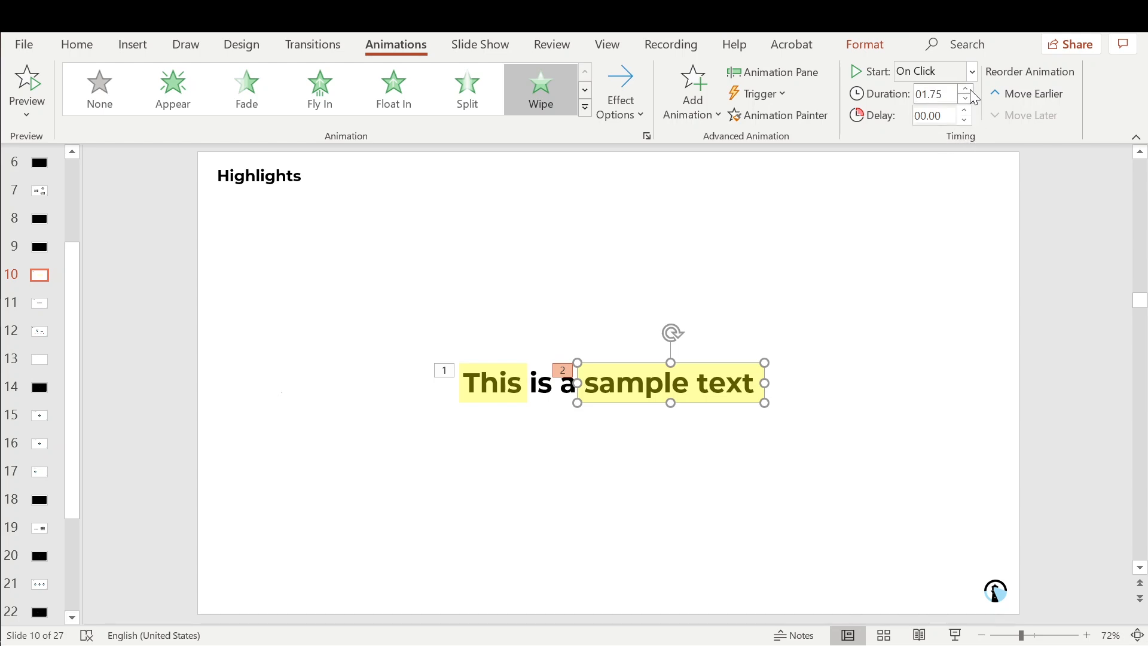
pyautogui.click(965, 98)
pyautogui.click(964, 98)
pyautogui.click(964, 97)
pyautogui.click(964, 97)
pyautogui.click(965, 91)
pyautogui.click(872, 263)
# Step: Send both highlights behind the text again and preview the slide show
pyautogui.click(652, 394)
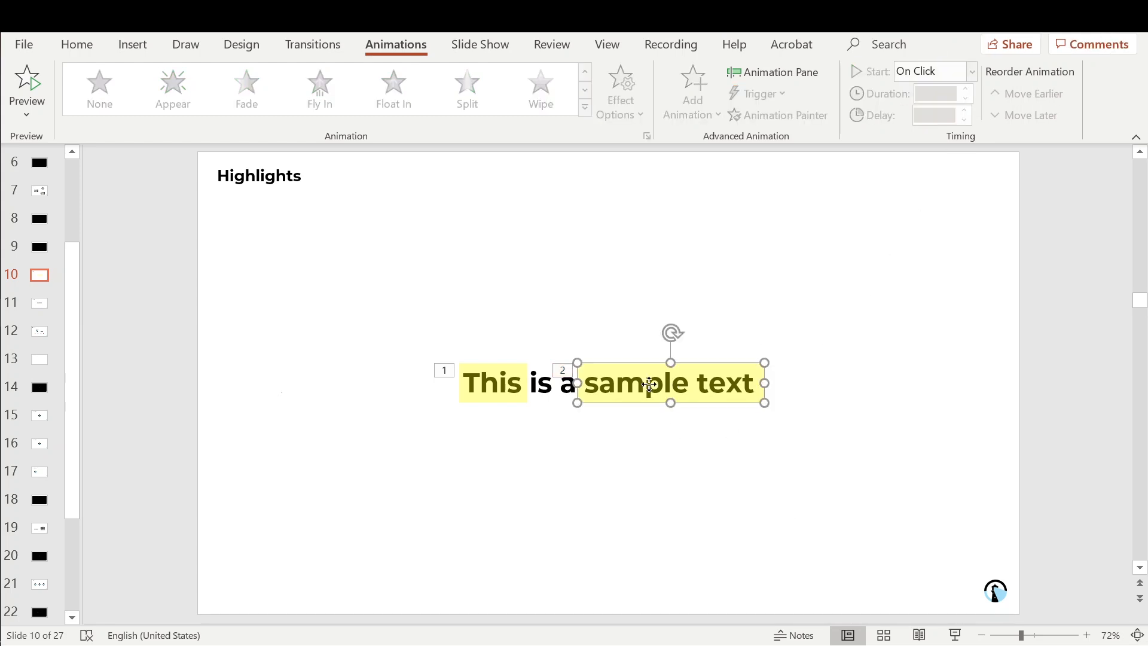
pyautogui.keyDown('shift'); pyautogui.click(495, 395); pyautogui.keyUp('shift')
pyautogui.rightClick(494, 394)
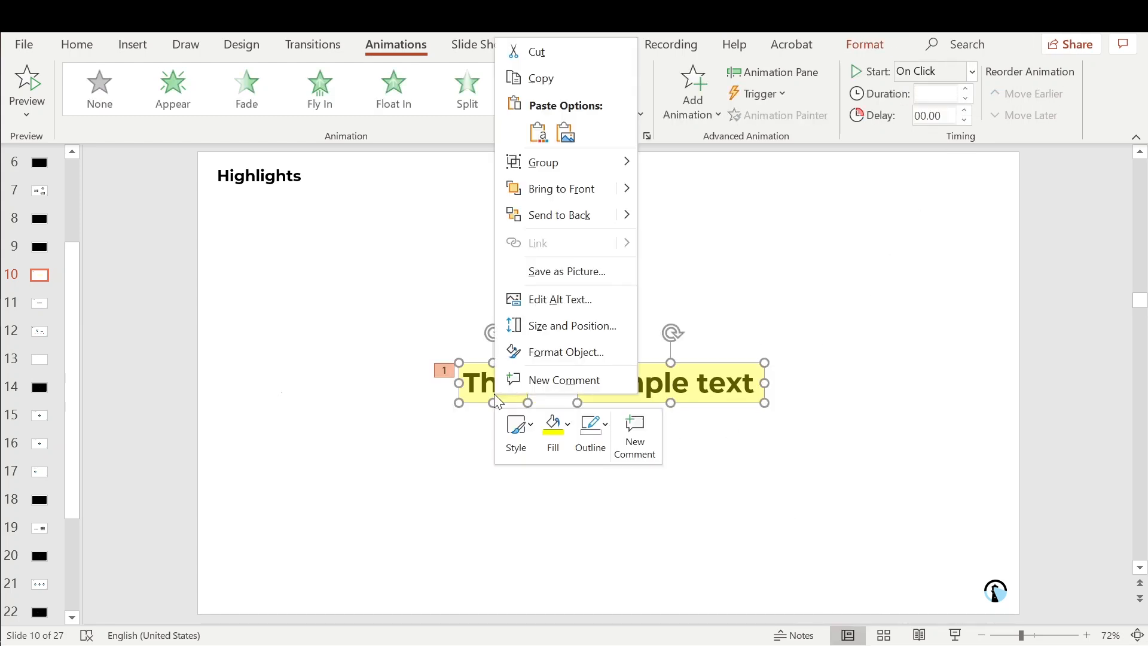
pyautogui.click(572, 221)
pyautogui.click(700, 465)
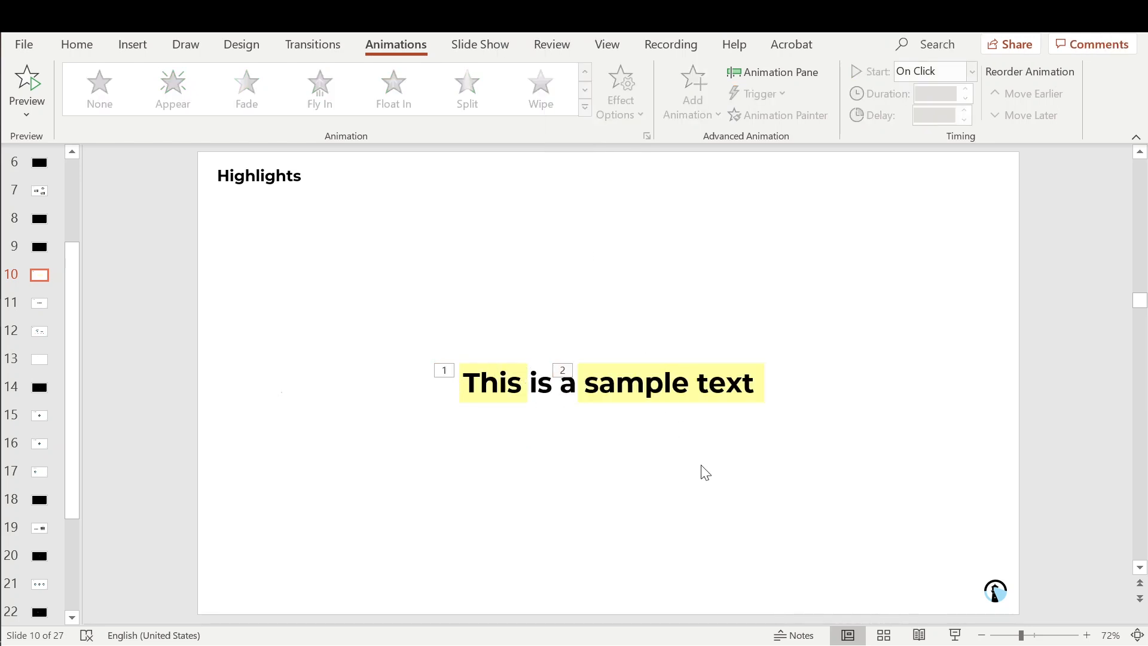
pyautogui.click(955, 634)
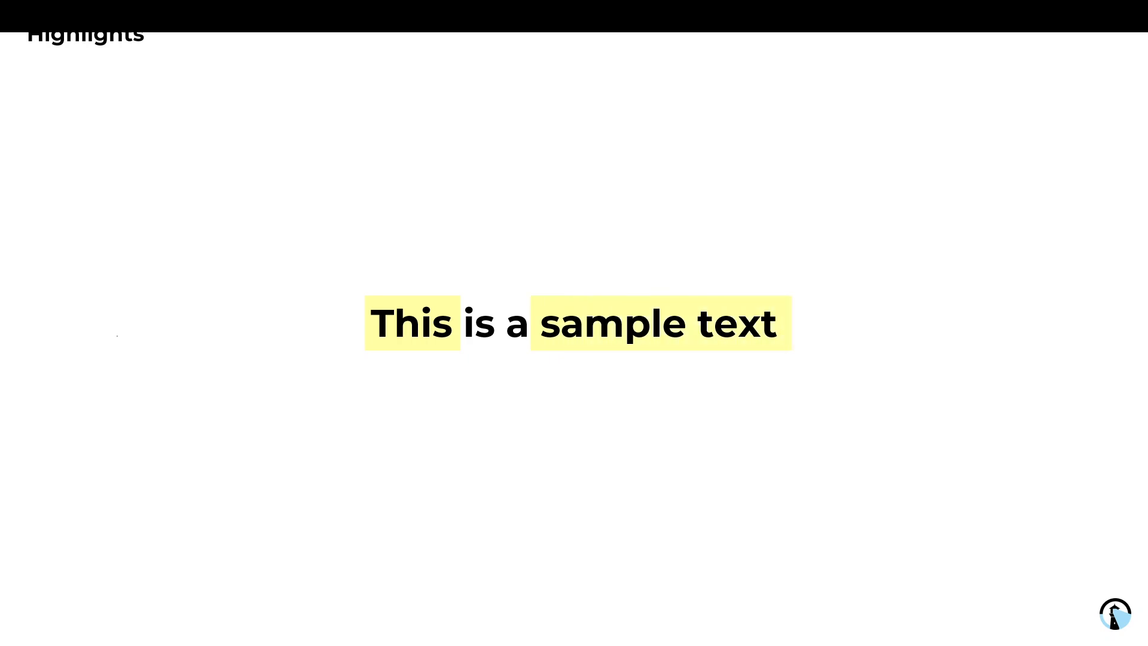
pyautogui.press('Escape')
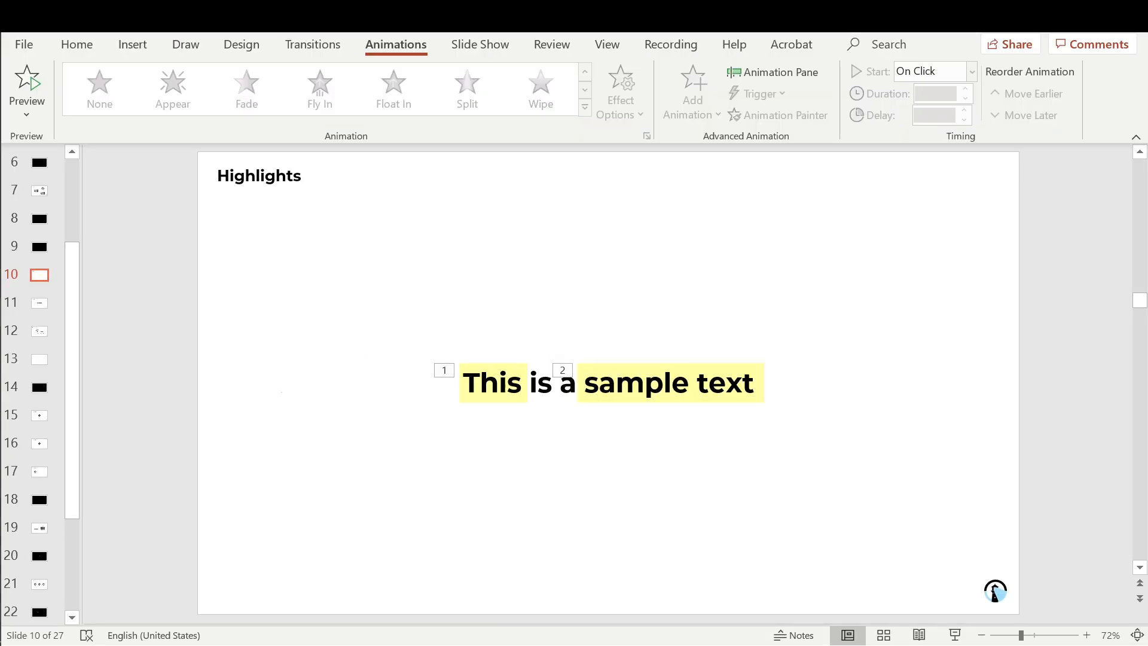
# Step: Shorten the 'sample text' highlight's Wipe duration, compare it with tag 1, and replay the slide show
pyautogui.click(565, 383)
pyautogui.click(563, 371)
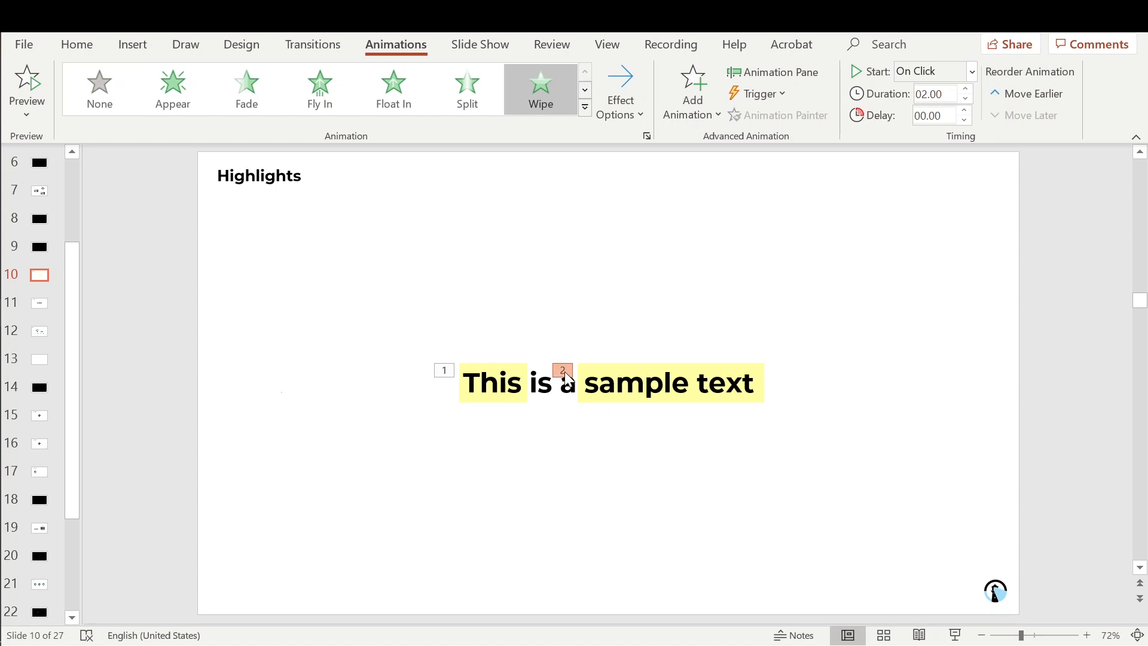
pyautogui.click(965, 90)
pyautogui.click(965, 90)
pyautogui.click(444, 370)
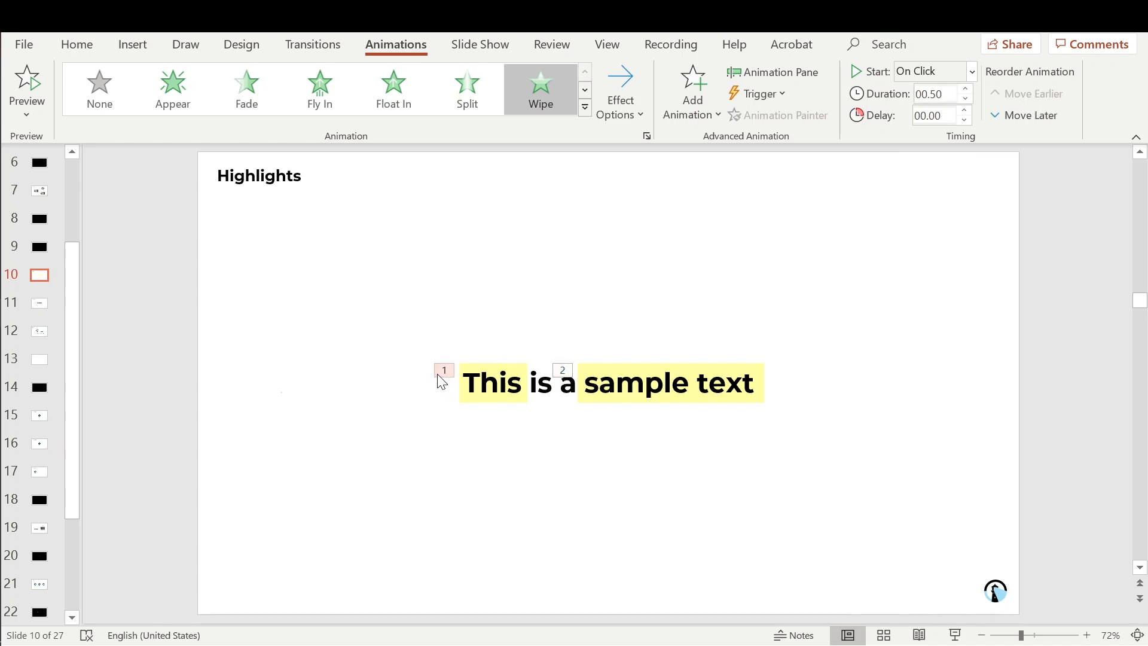
pyautogui.click(954, 635)
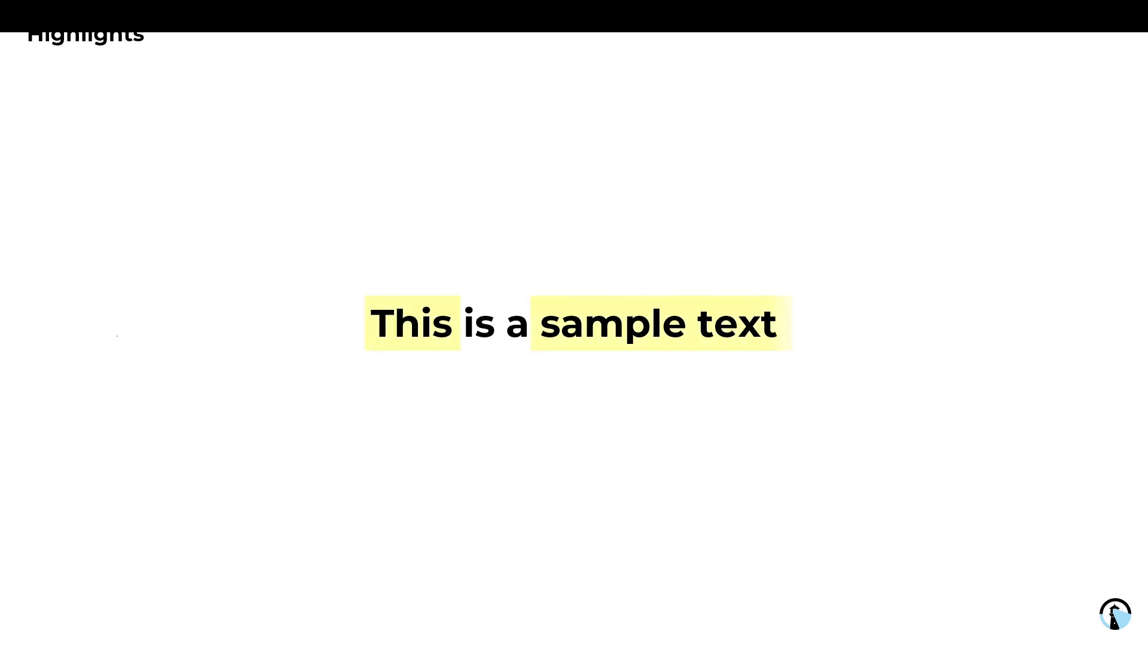
pyautogui.press('Escape')
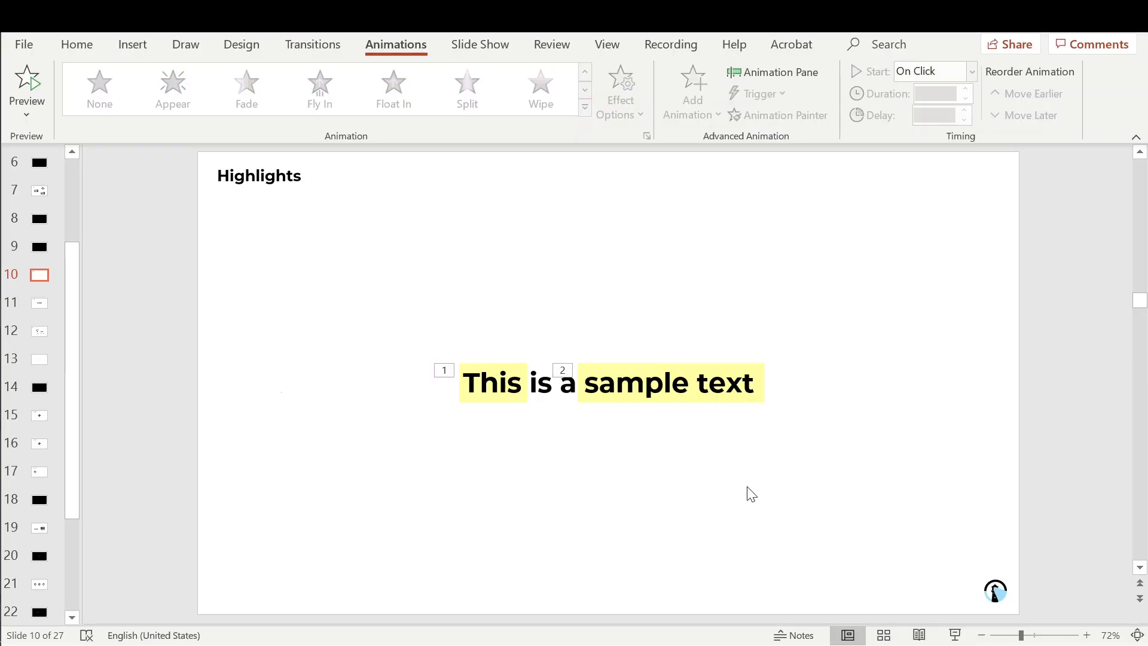